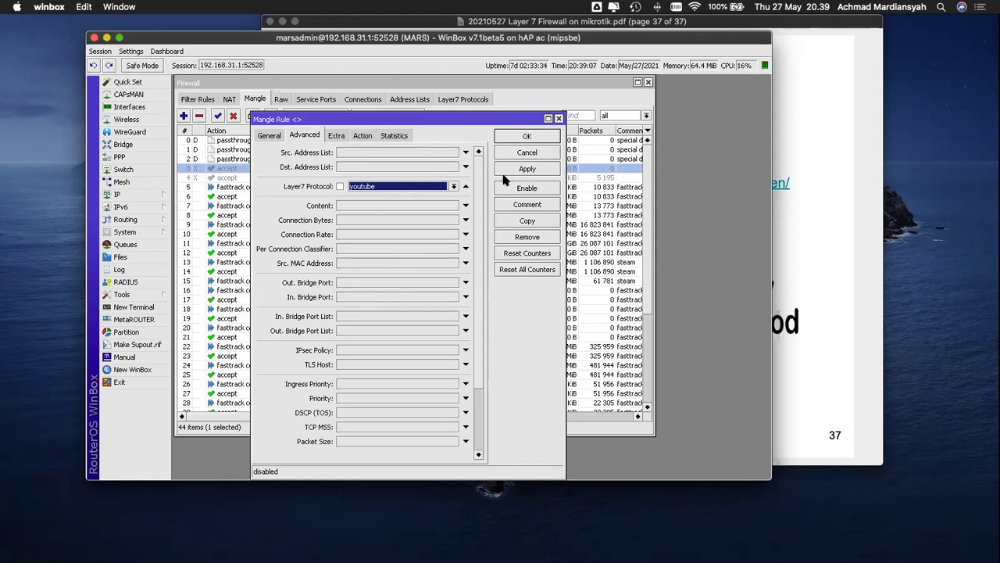
- Review the action of the mangle rule matching the youtube Layer7 protocol, then enable the rule with its traffic statistics shown
{"action": "left_click", "coordinate": [341, 139]}
{"action": "left_click", "coordinate": [363, 137]}
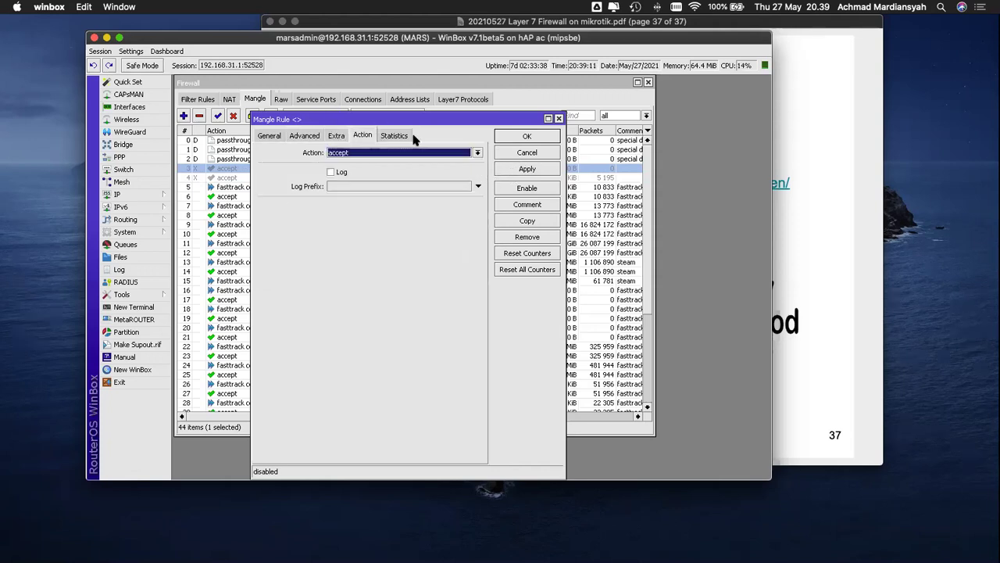
{"action": "left_click", "coordinate": [399, 137]}
{"action": "left_click", "coordinate": [527, 188]}
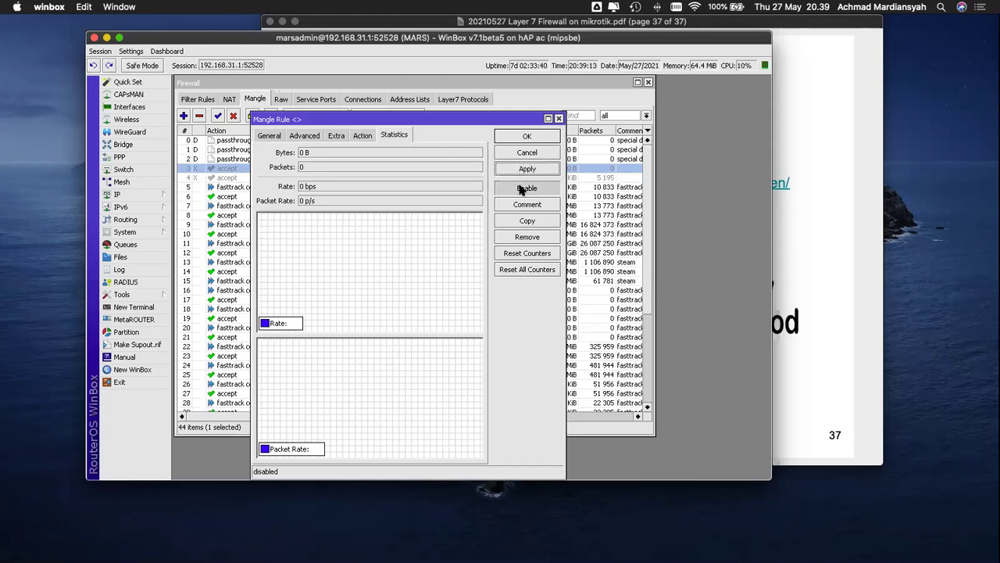
{"action": "left_click_drag", "start_coordinate": [469, 120], "coordinate": [463, 94]}
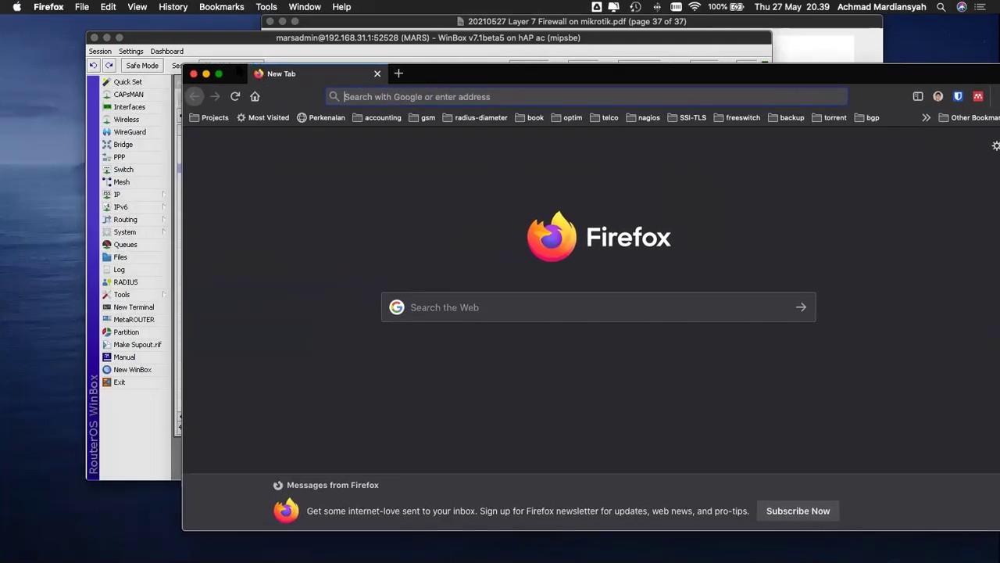
{"action": "left_click_drag", "start_coordinate": [184, 65], "coordinate": [498, 46]}
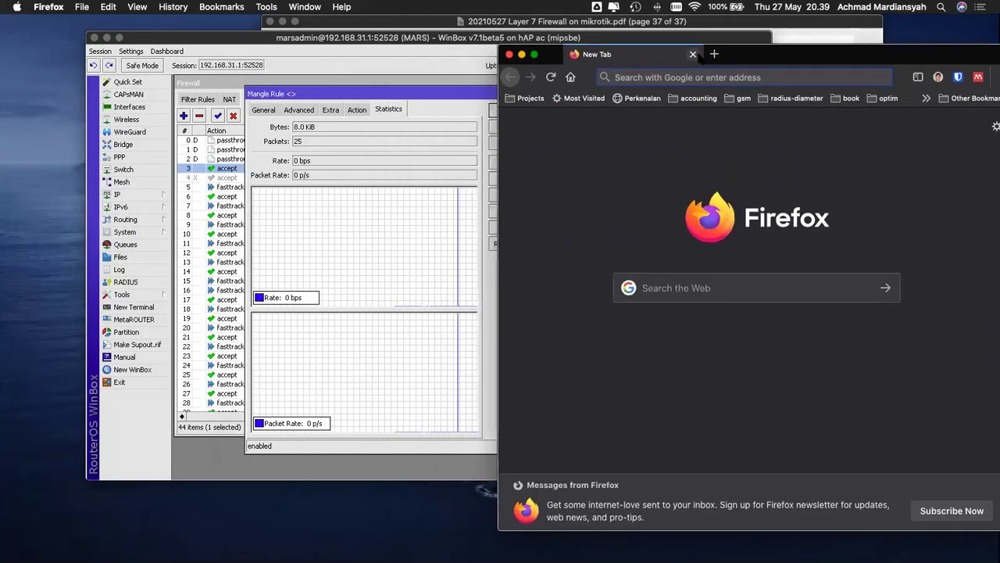
{"action": "left_click_drag", "start_coordinate": [758, 60], "coordinate": [720, 52]}
{"action": "left_click_drag", "start_coordinate": [397, 38], "coordinate": [312, 5]}
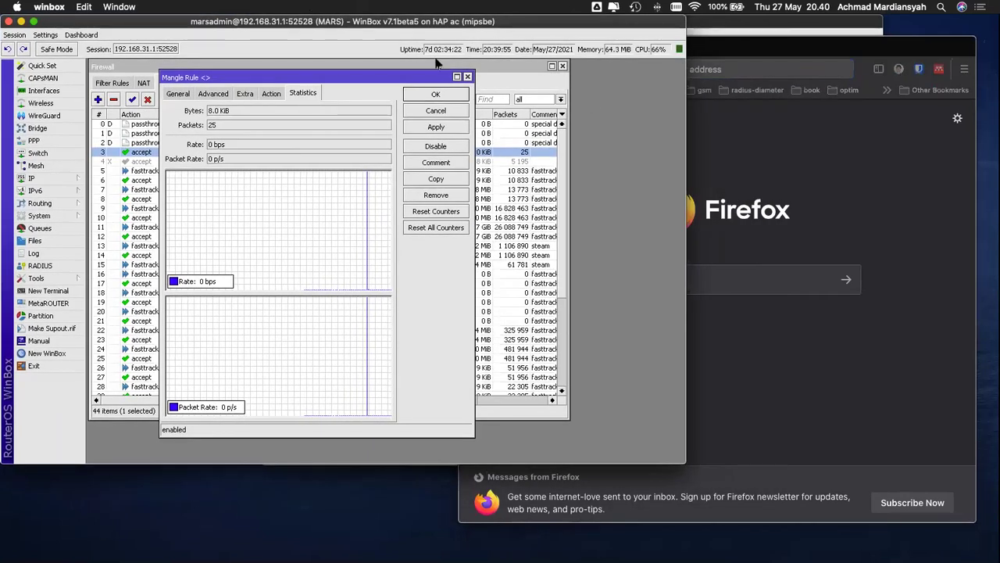
{"action": "left_click", "coordinate": [758, 69]}
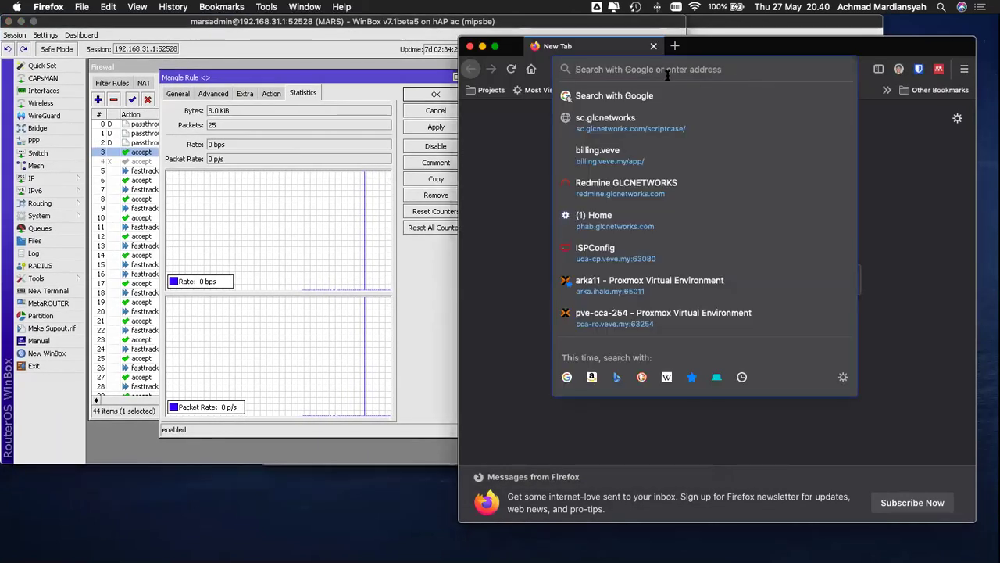
{"action": "type", "text": "www."}
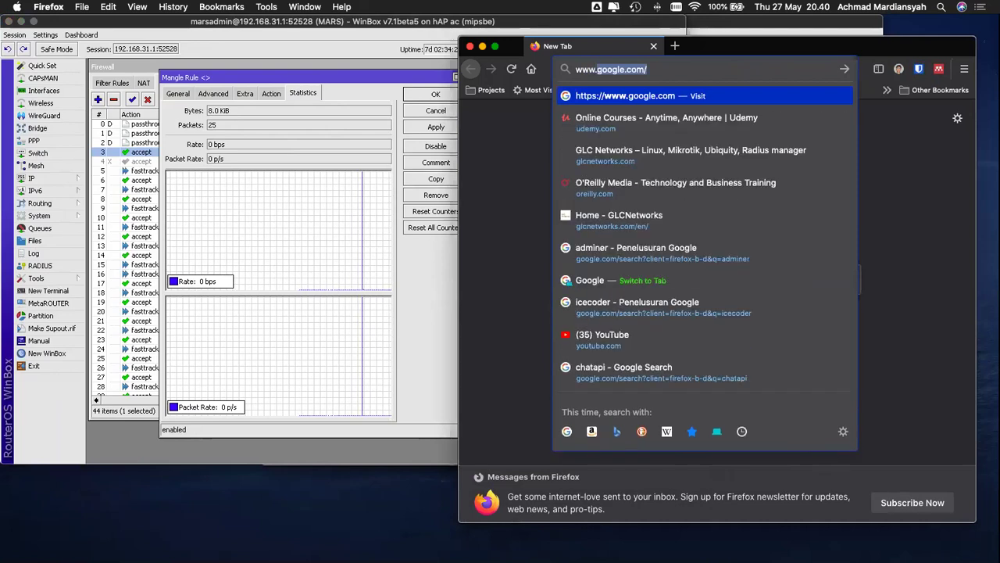
{"action": "type", "text": "youtube."}
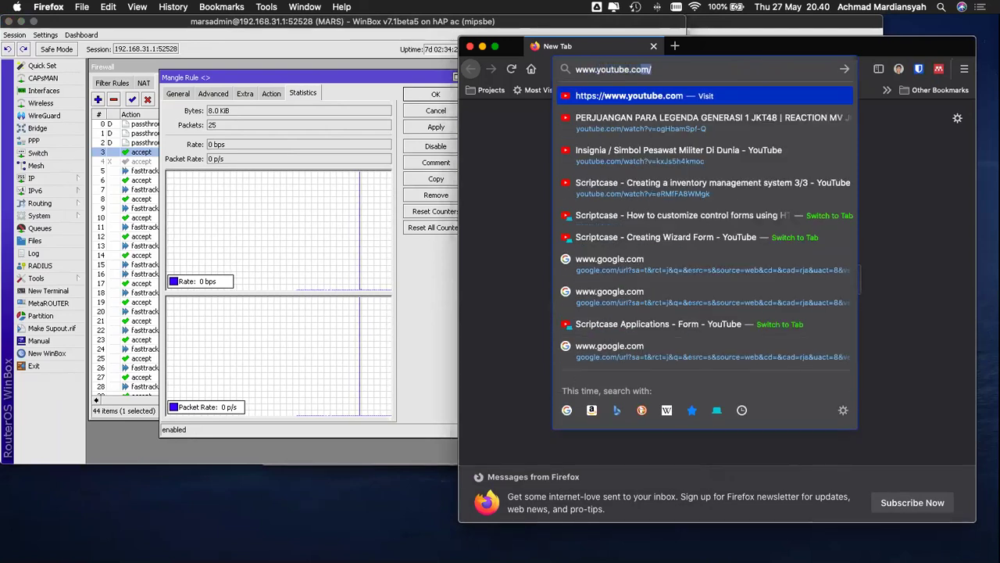
{"action": "key", "text": "Return"}
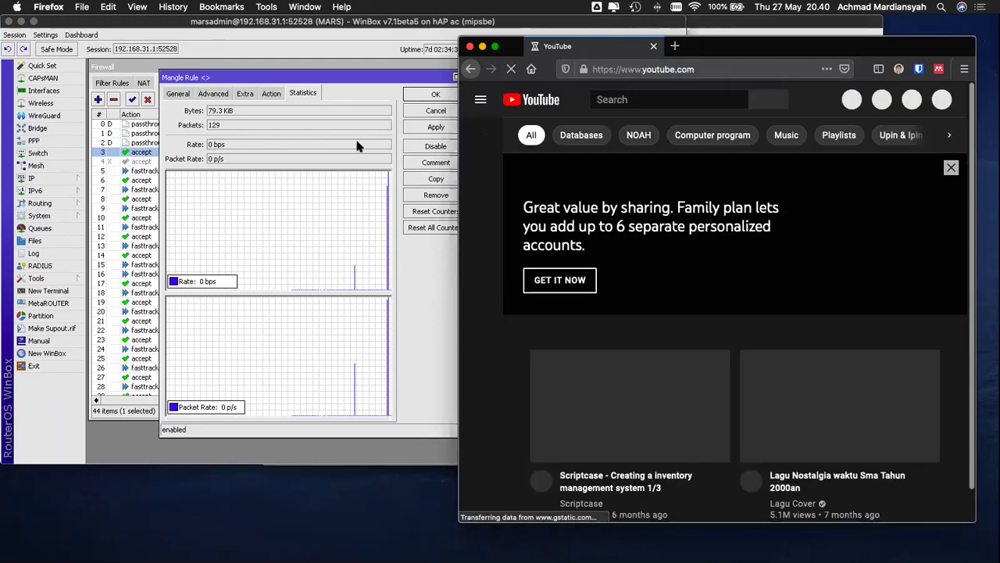
- Back in WinBox, change the youtube mangle rule's action to add dst to address list and save the rule
{"action": "left_click", "coordinate": [271, 93]}
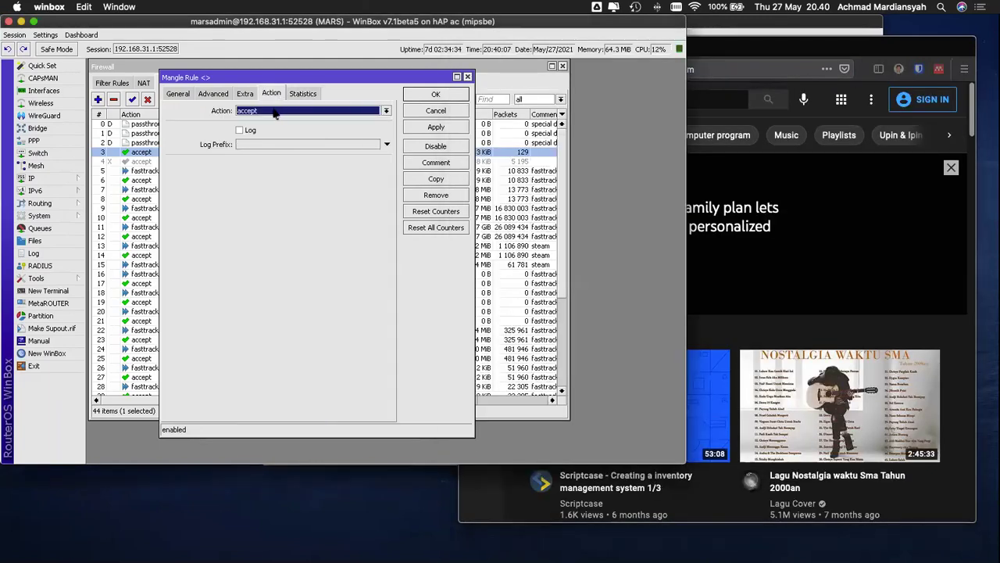
{"action": "left_click", "coordinate": [274, 110]}
{"action": "left_click", "coordinate": [272, 129]}
{"action": "left_click", "coordinate": [435, 126]}
{"action": "left_click", "coordinate": [435, 94]}
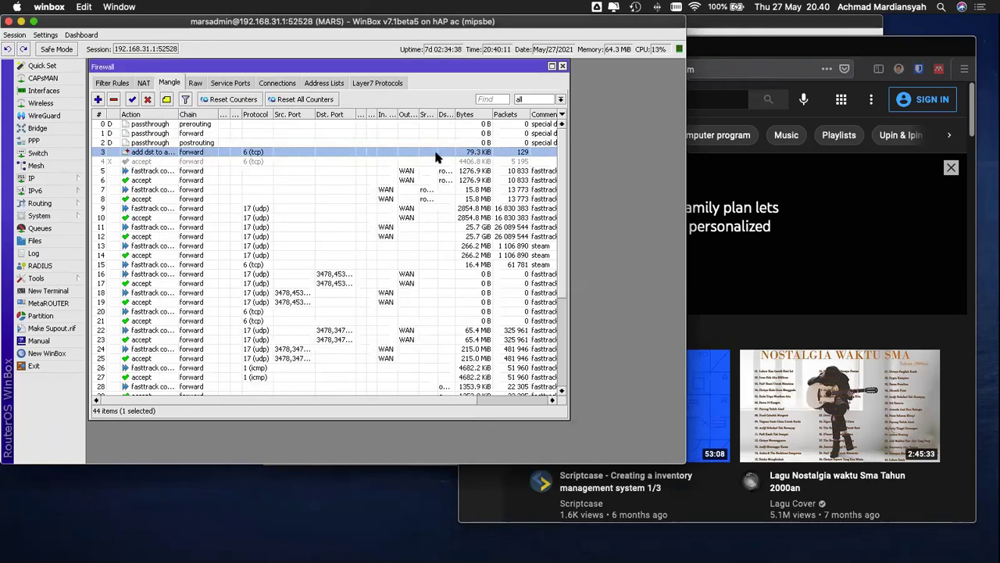
- Filter the firewall address lists to youtube and examine the addresses listed there
{"action": "left_click", "coordinate": [378, 83]}
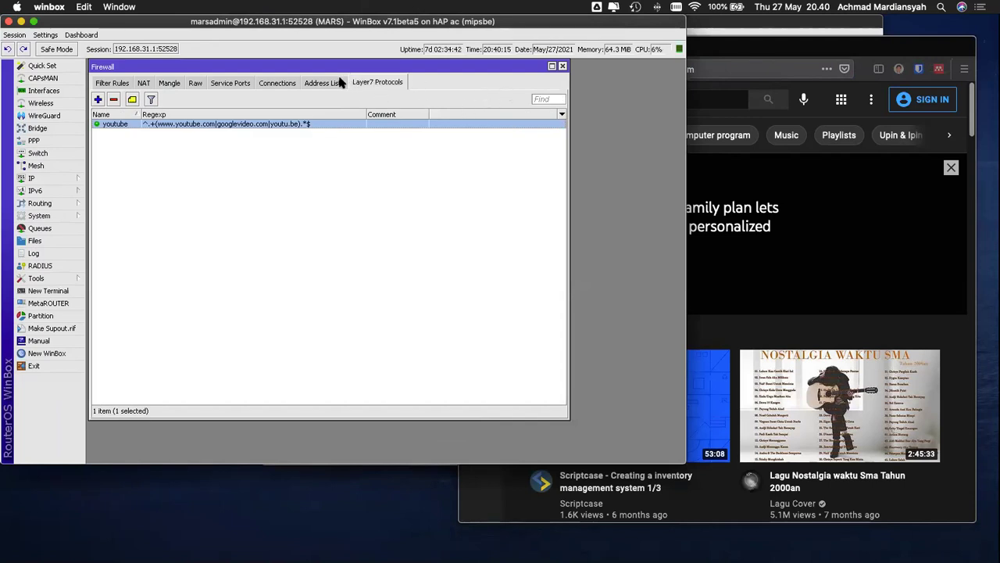
{"action": "left_click", "coordinate": [341, 82]}
{"action": "left_click", "coordinate": [516, 99]}
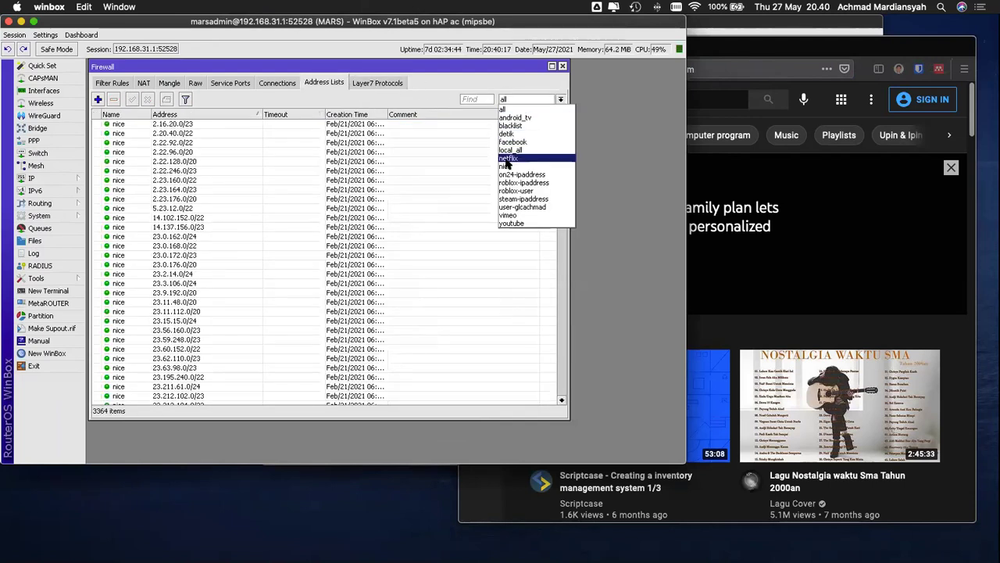
{"action": "left_click", "coordinate": [512, 223]}
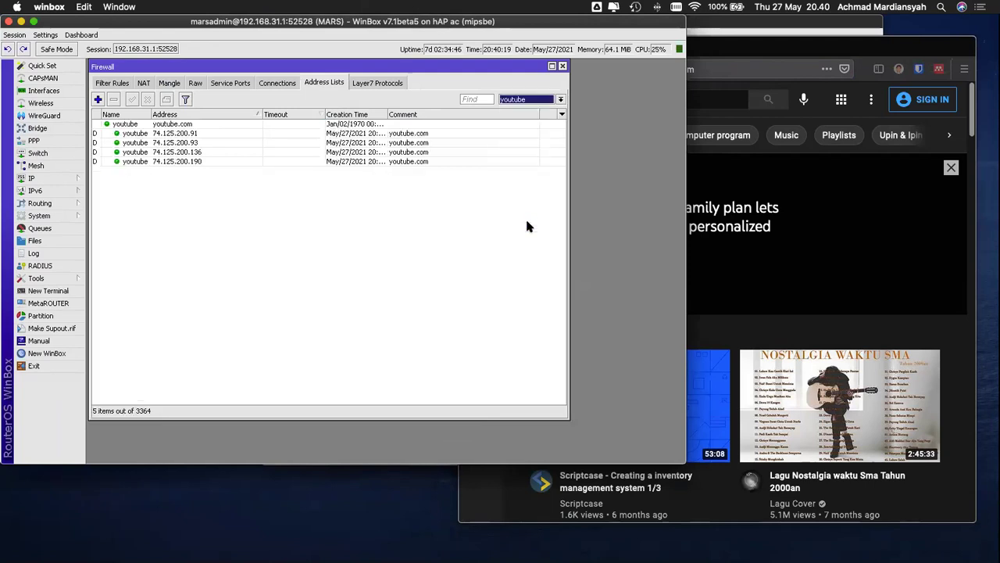
{"action": "left_click", "coordinate": [200, 133]}
{"action": "left_click", "coordinate": [202, 151]}
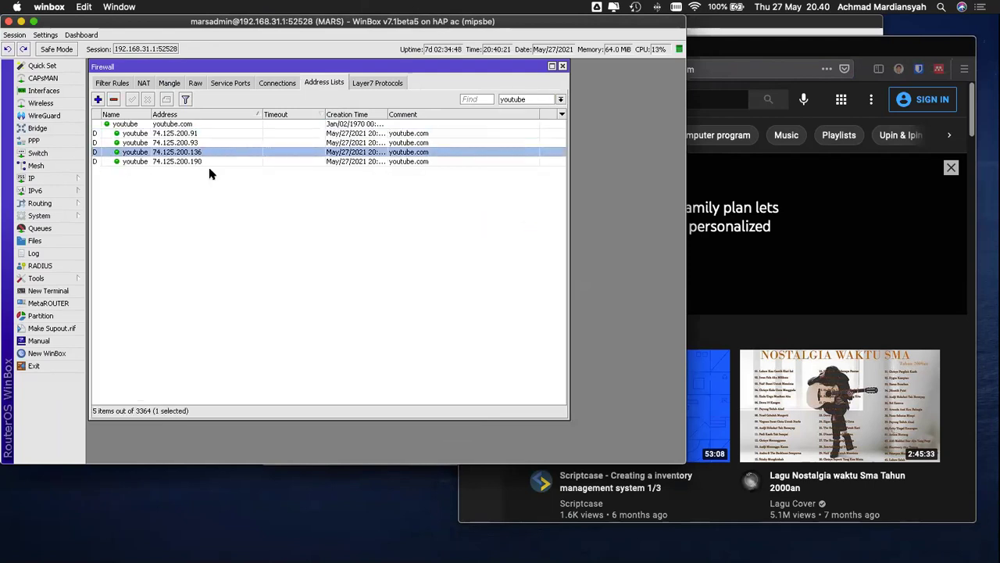
{"action": "left_click", "coordinate": [211, 161]}
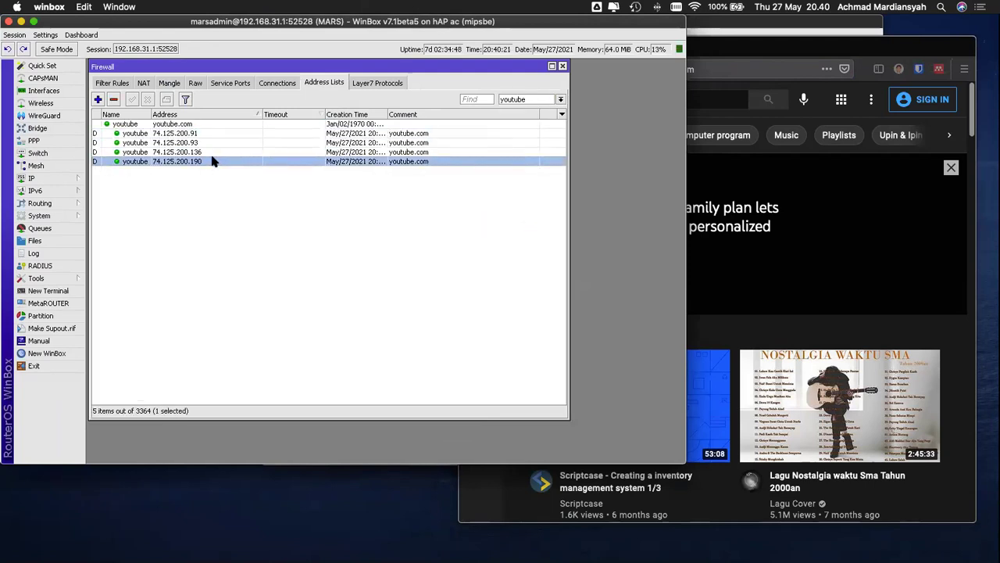
- Compare the youtube address list entries with the router's active firewall connections
{"action": "left_click", "coordinate": [807, 62]}
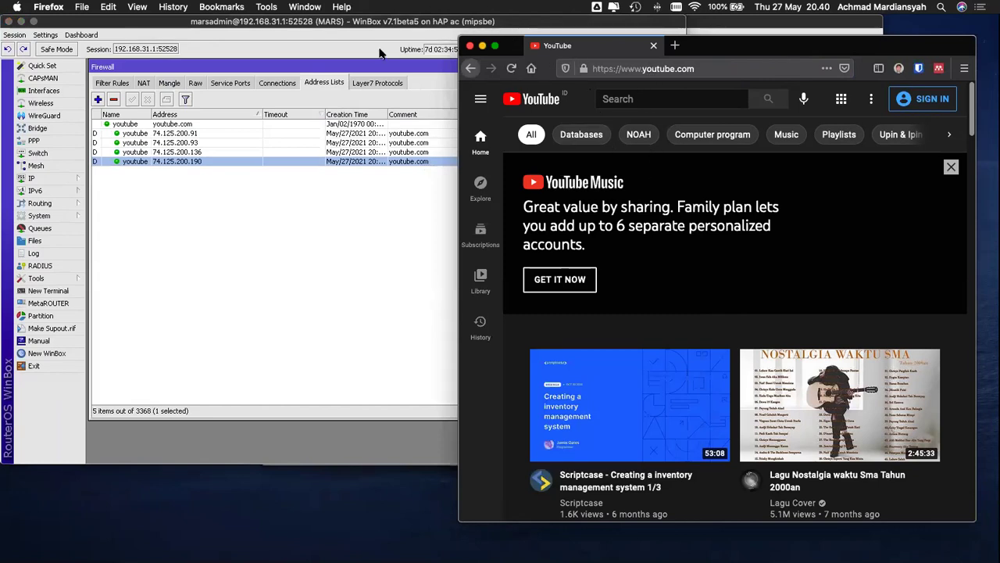
{"action": "left_click", "coordinate": [277, 83]}
{"action": "left_click", "coordinate": [314, 83]}
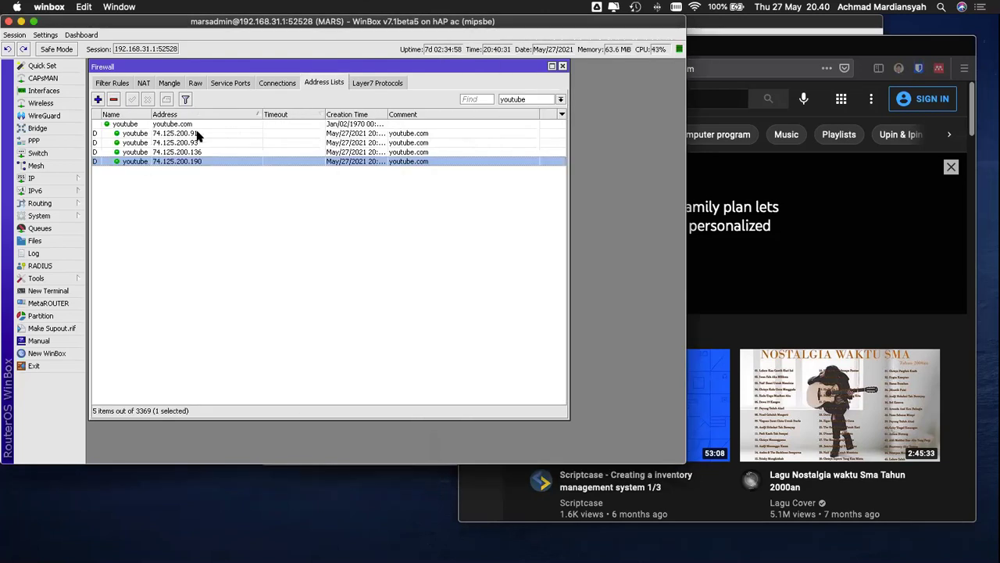
{"action": "left_click", "coordinate": [274, 82]}
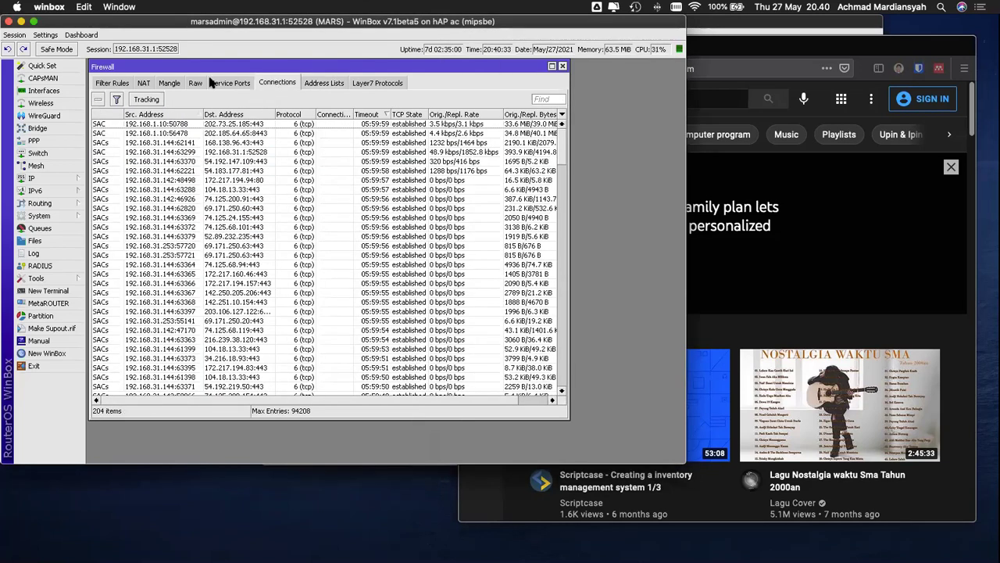
- Duplicate the mangle rule that adds destinations to the youtube list and set the copy's action to add src to address list
{"action": "left_click", "coordinate": [171, 84]}
{"action": "left_click", "coordinate": [148, 85]}
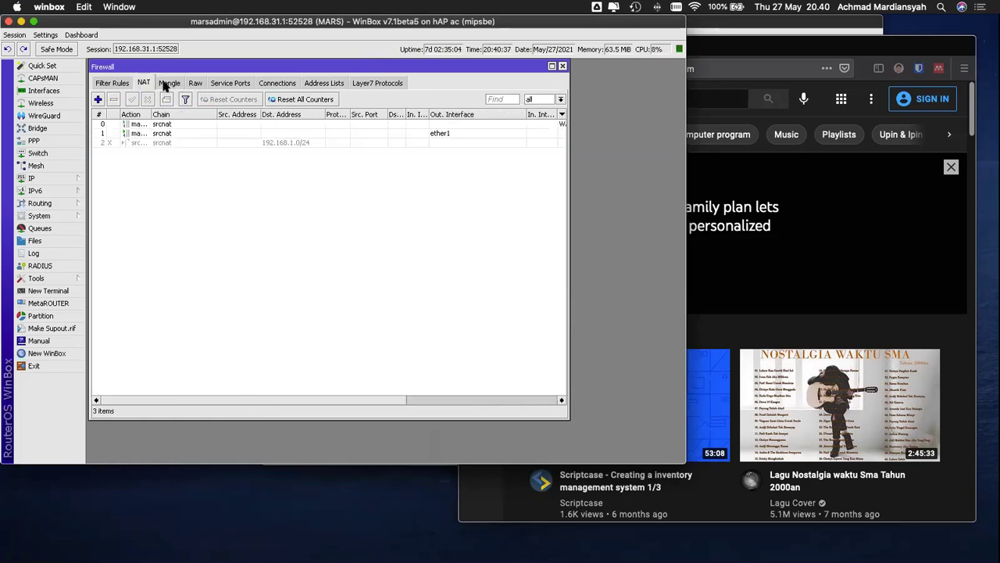
{"action": "left_click", "coordinate": [168, 84]}
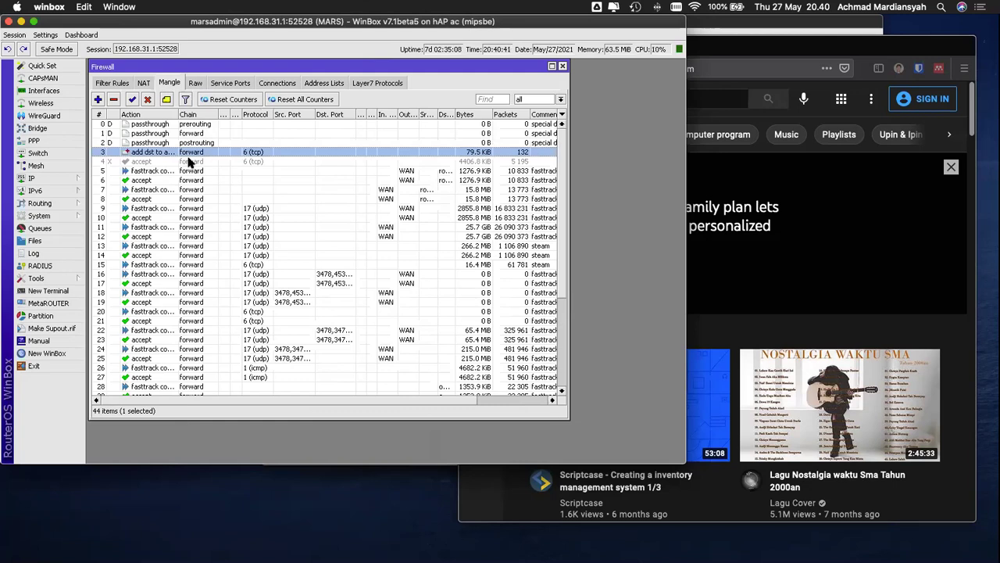
{"action": "double_click", "coordinate": [189, 154]}
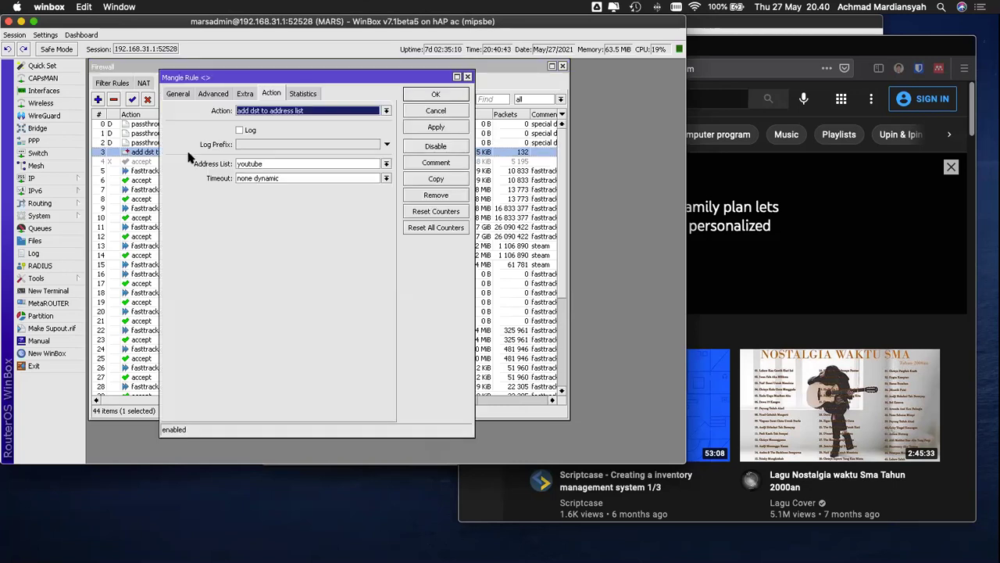
{"action": "left_click", "coordinate": [435, 180]}
{"action": "left_click", "coordinate": [333, 125]}
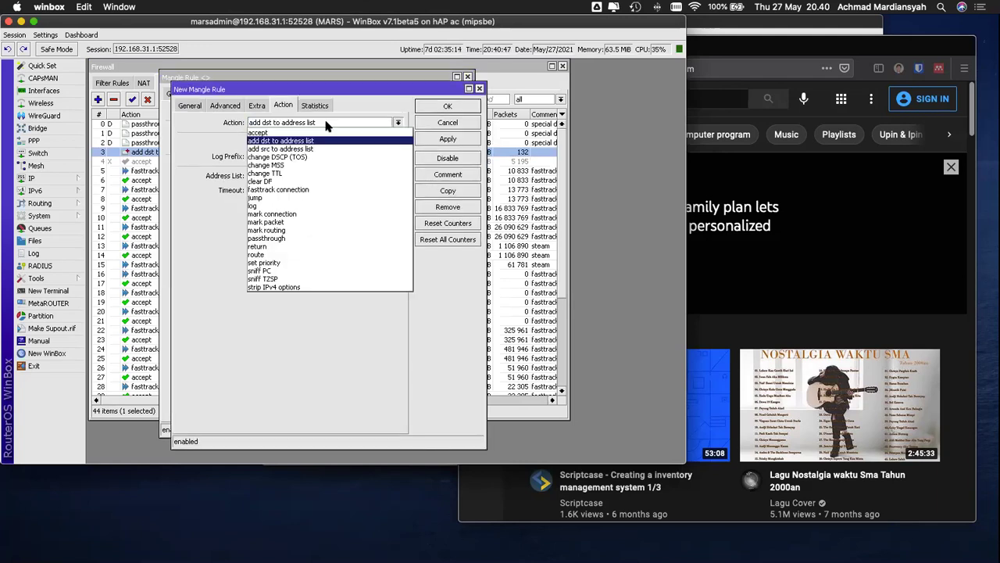
{"action": "left_click", "coordinate": [317, 150]}
- Set the copied rule's address list to host-accessing-youtube, save it, and select it in the mangle list
{"action": "left_click", "coordinate": [285, 177]}
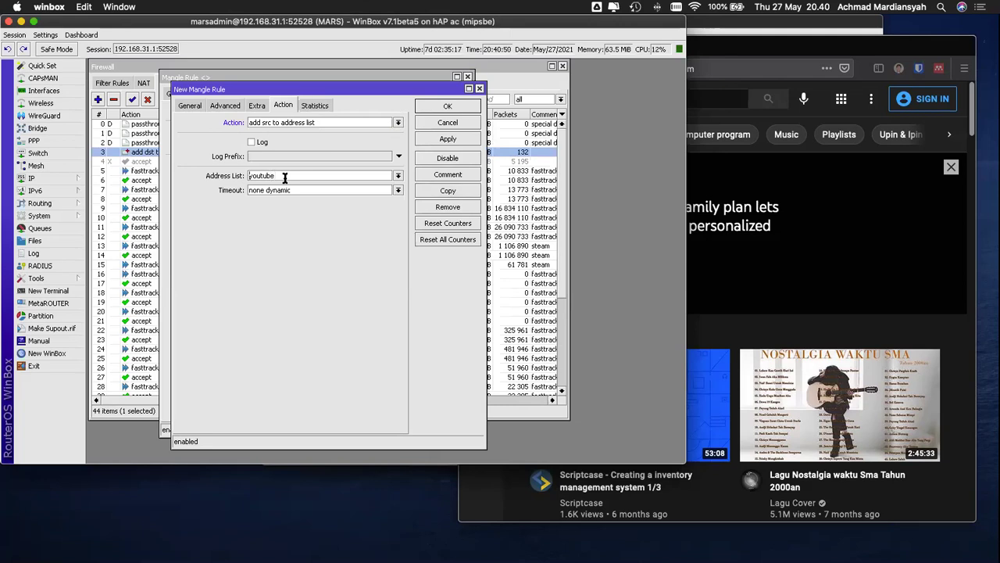
{"action": "type", "text": "host-accessing-"}
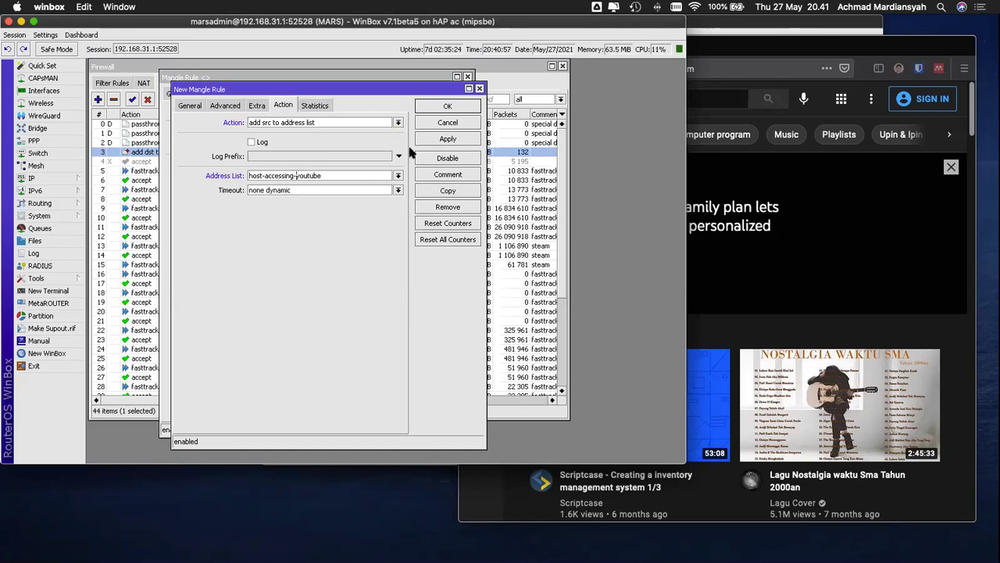
{"action": "left_click", "coordinate": [440, 139]}
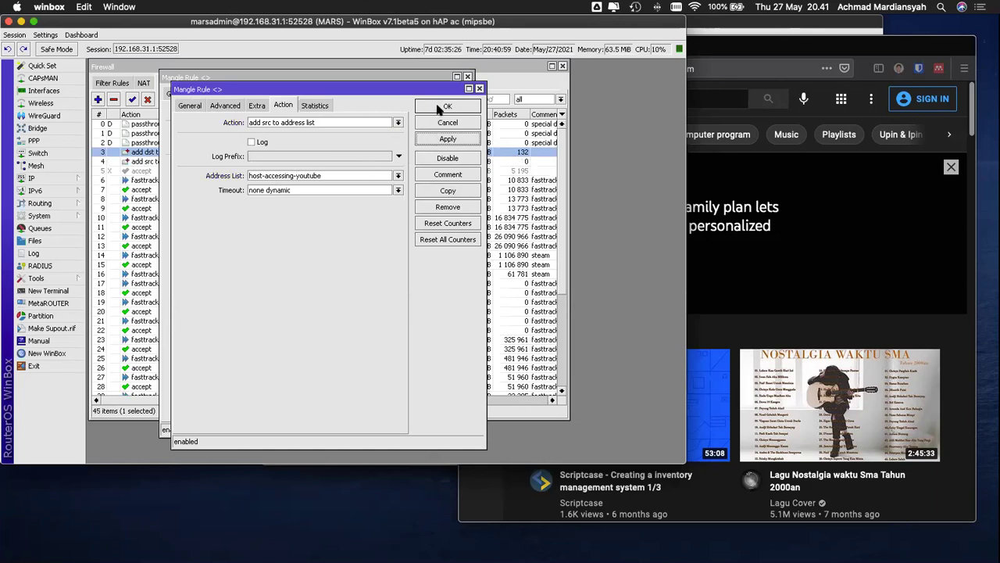
{"action": "left_click", "coordinate": [440, 107]}
{"action": "left_click", "coordinate": [436, 95]}
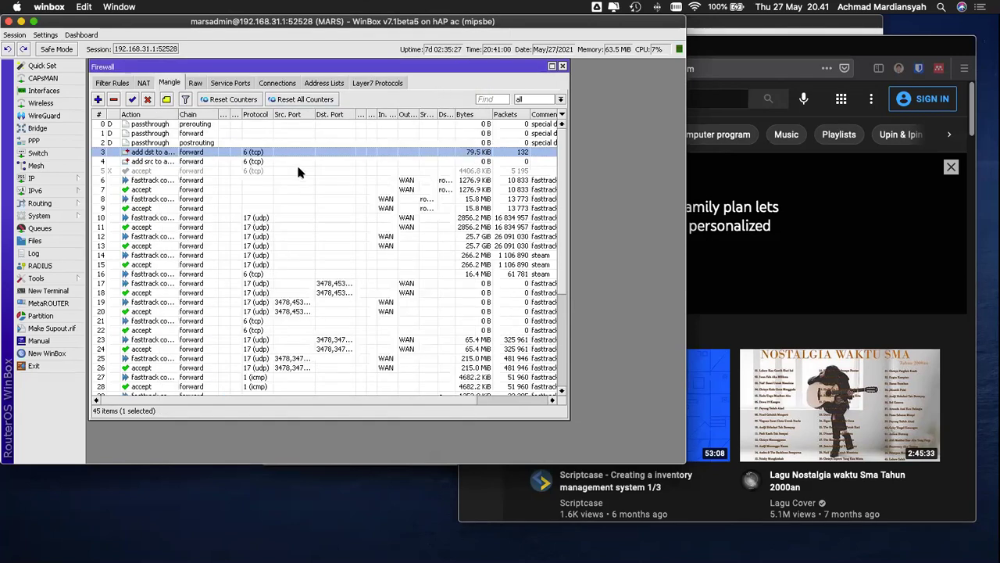
{"action": "left_click", "coordinate": [296, 162]}
{"action": "left_click", "coordinate": [745, 70]}
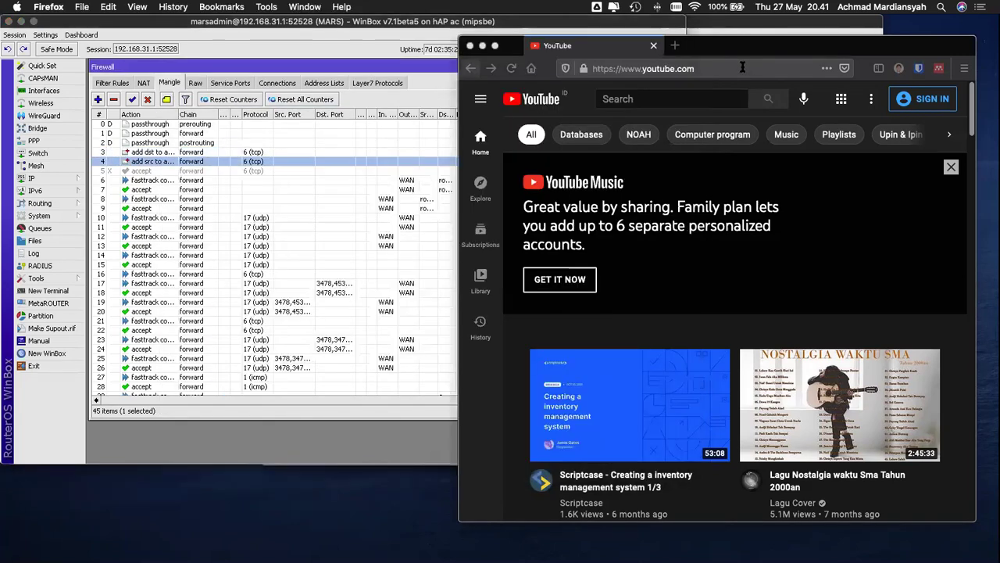
{"action": "key", "text": "super+c"}
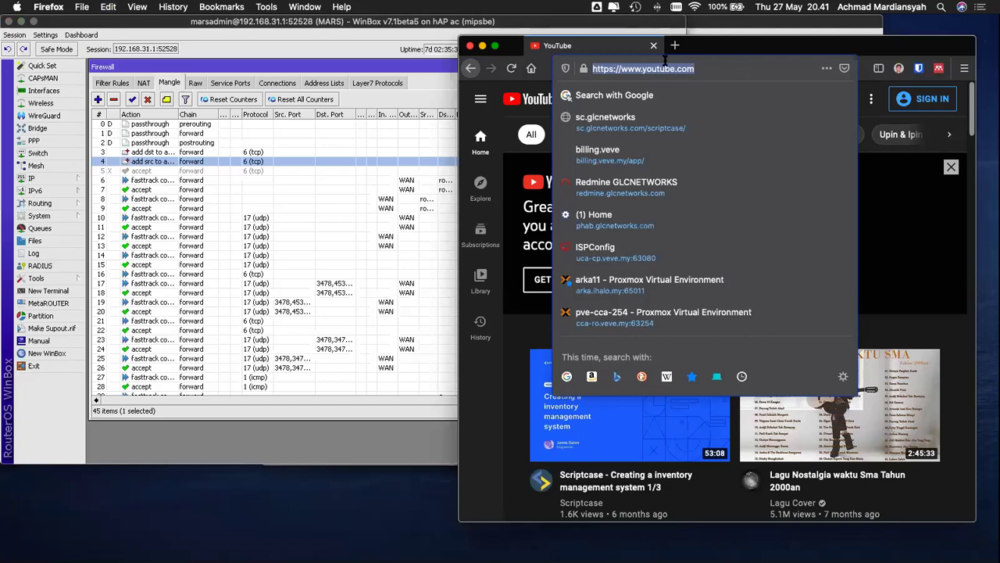
{"action": "left_click", "coordinate": [965, 68]}
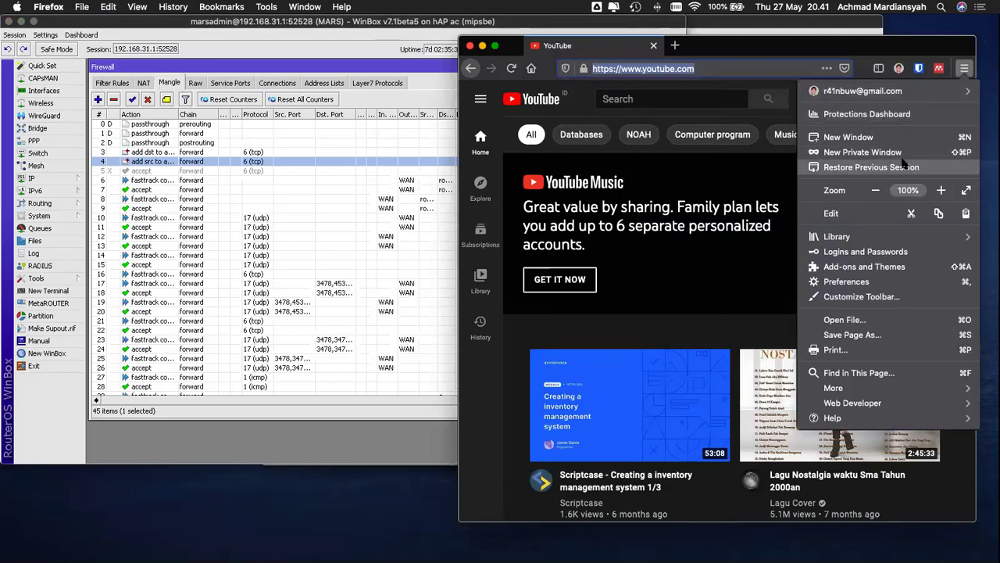
{"action": "left_click", "coordinate": [863, 153]}
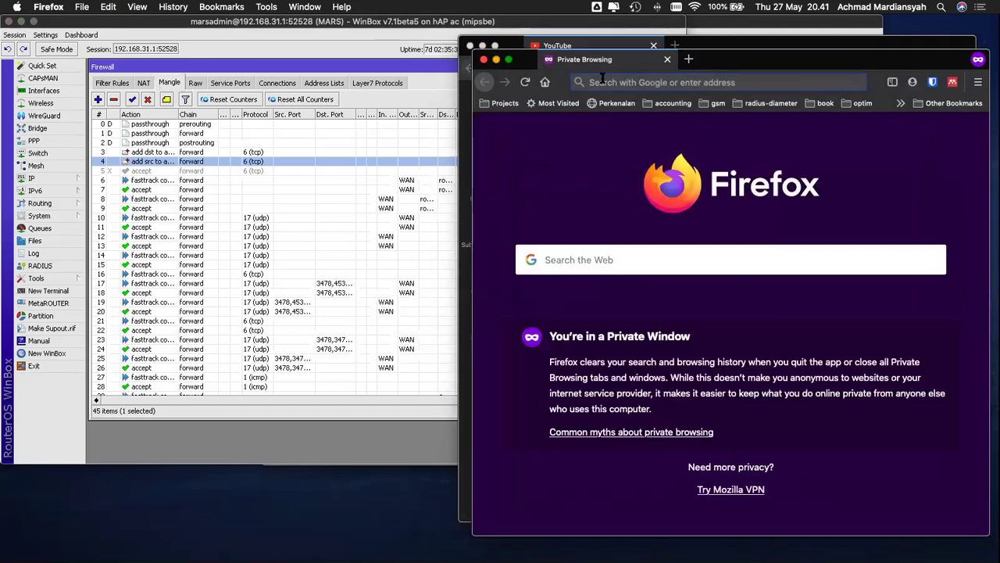
{"action": "left_click_drag", "start_coordinate": [741, 68], "coordinate": [759, 80]}
{"action": "left_click", "coordinate": [696, 94]}
{"action": "key", "text": "super+v"}
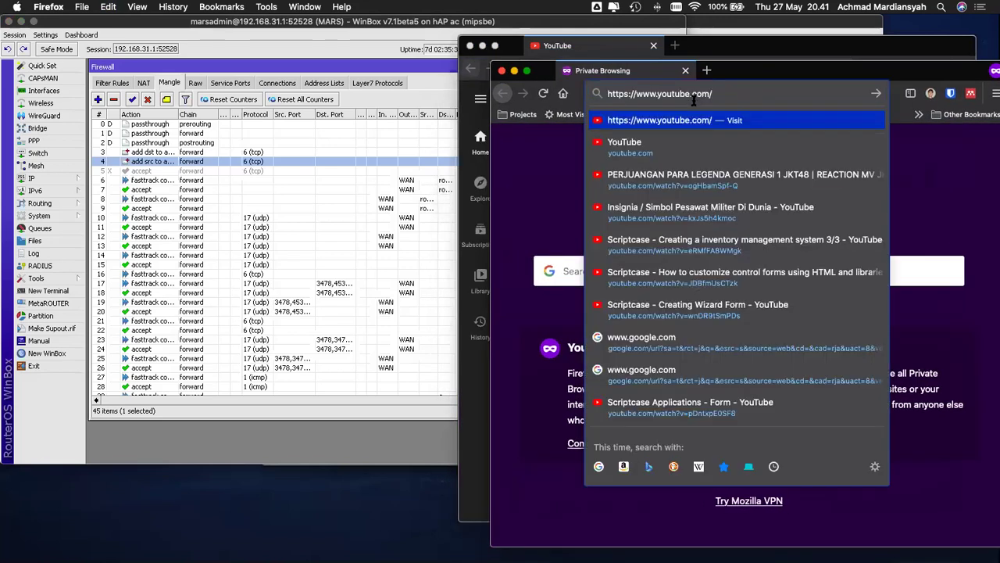
{"action": "key", "text": "Return"}
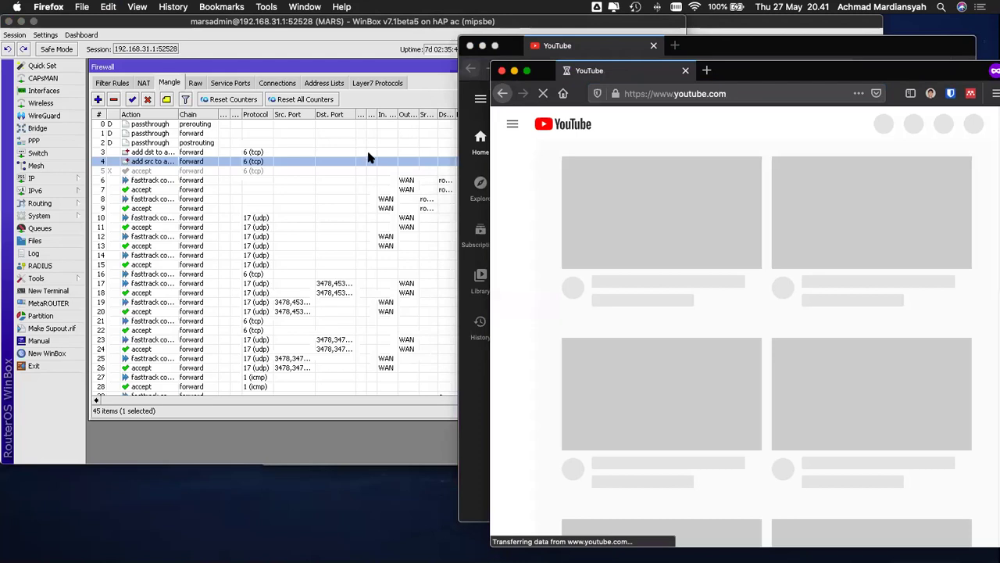
{"action": "left_click", "coordinate": [371, 157]}
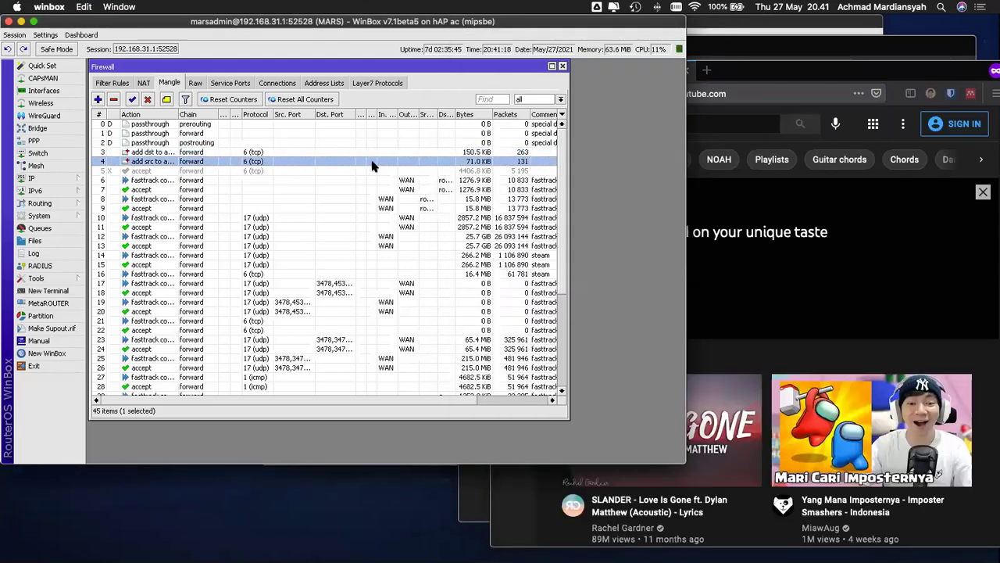
{"action": "left_click", "coordinate": [738, 127]}
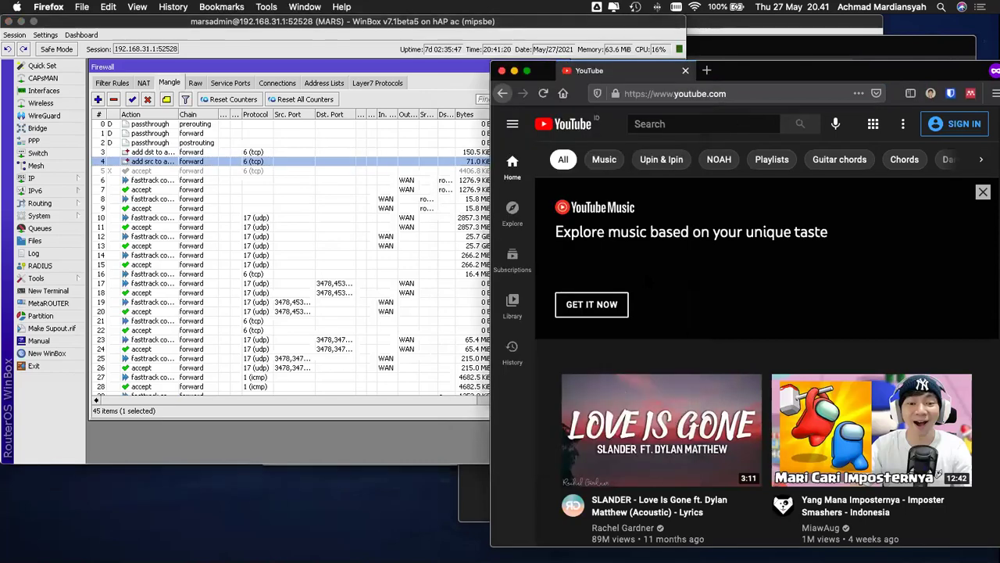
- Browse the YouTube home page in Firefox and show the host-accessing-youtube entries in WinBox's firewall address lists
{"action": "scroll", "coordinate": [746, 351], "scroll_direction": "down", "scroll_amount": 5}
{"action": "scroll", "coordinate": [746, 351], "scroll_direction": "up", "scroll_amount": 5}
{"action": "left_click", "coordinate": [389, 83]}
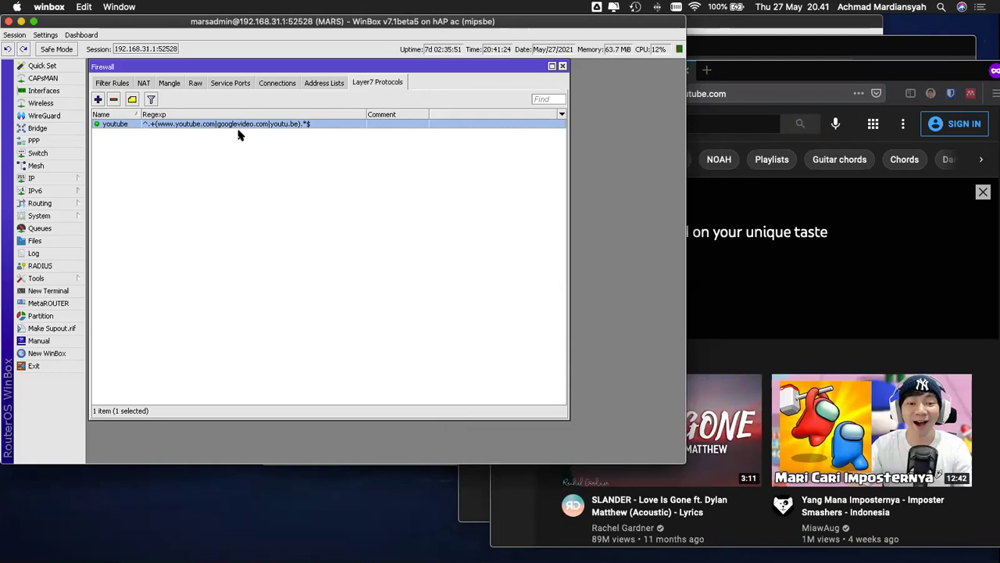
{"action": "left_click", "coordinate": [314, 85]}
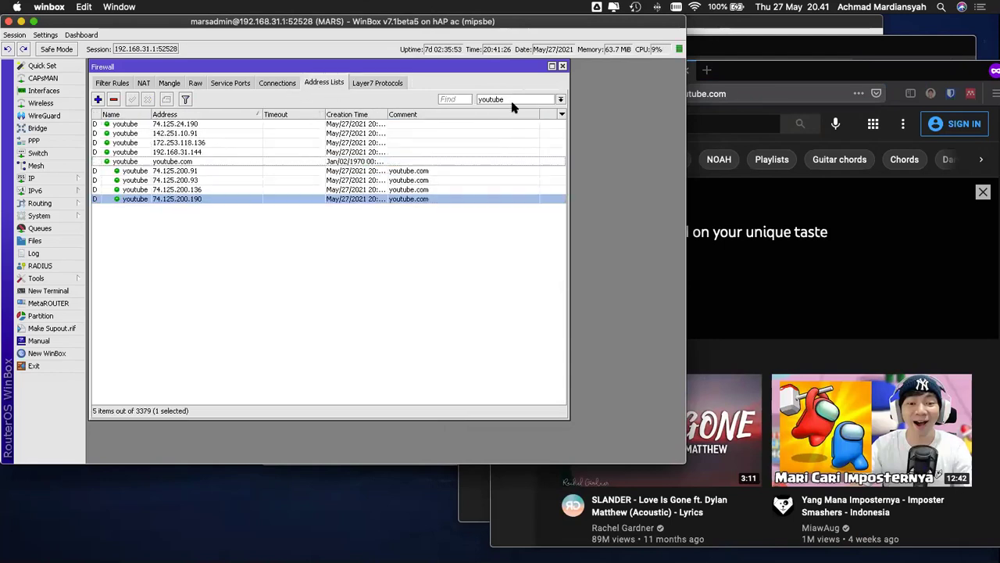
{"action": "left_click", "coordinate": [512, 99]}
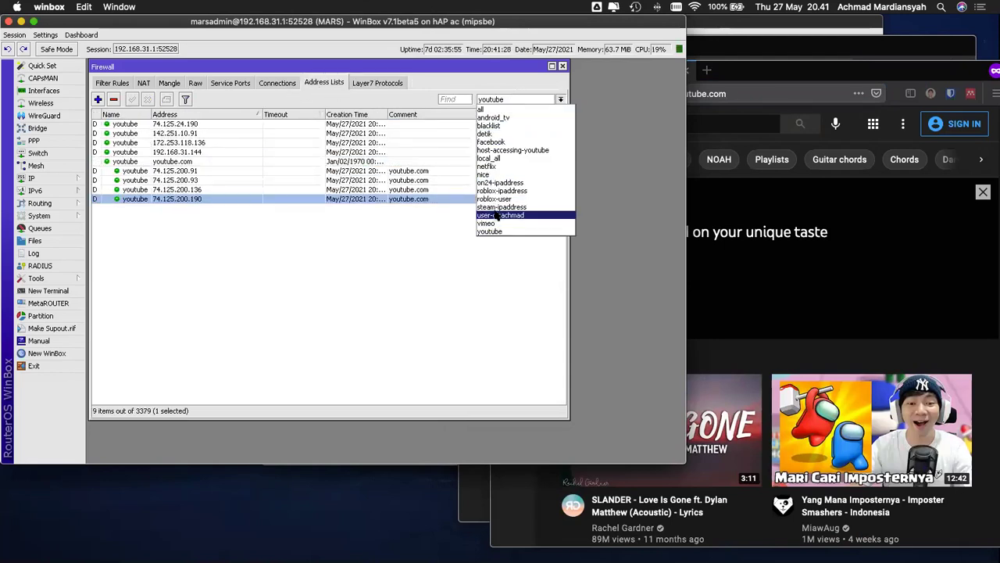
{"action": "left_click", "coordinate": [512, 151]}
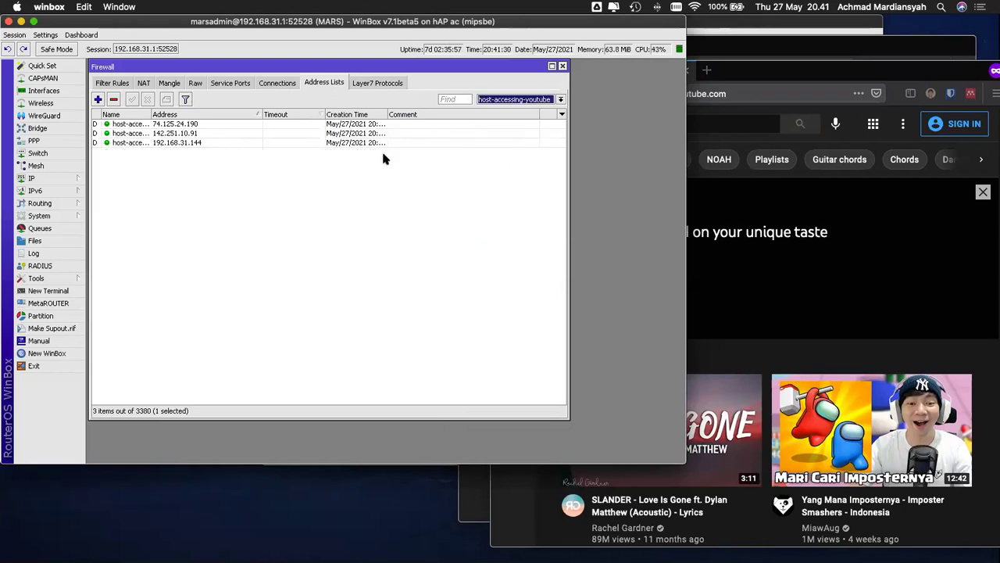
- Widen the Name column to show the full list names and examine each host-accessing-youtube address entry
{"action": "left_click_drag", "start_coordinate": [152, 114], "coordinate": [178, 117]}
{"action": "left_click", "coordinate": [177, 134]}
{"action": "left_click", "coordinate": [177, 142]}
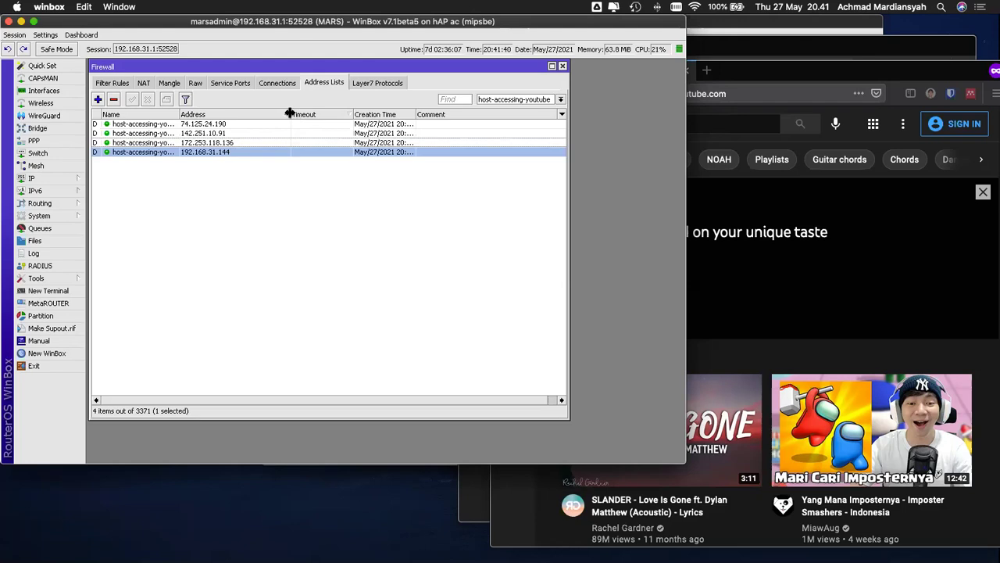
{"action": "left_click_drag", "start_coordinate": [290, 114], "coordinate": [270, 114]}
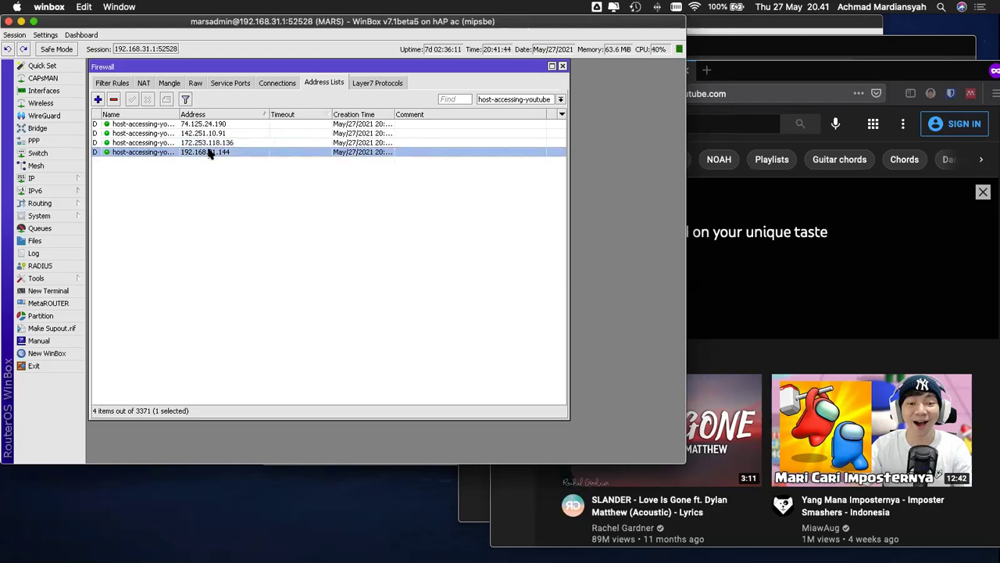
{"action": "left_click", "coordinate": [210, 134]}
{"action": "left_click", "coordinate": [210, 144]}
{"action": "left_click", "coordinate": [211, 153]}
{"action": "left_click_drag", "start_coordinate": [180, 114], "coordinate": [195, 130]}
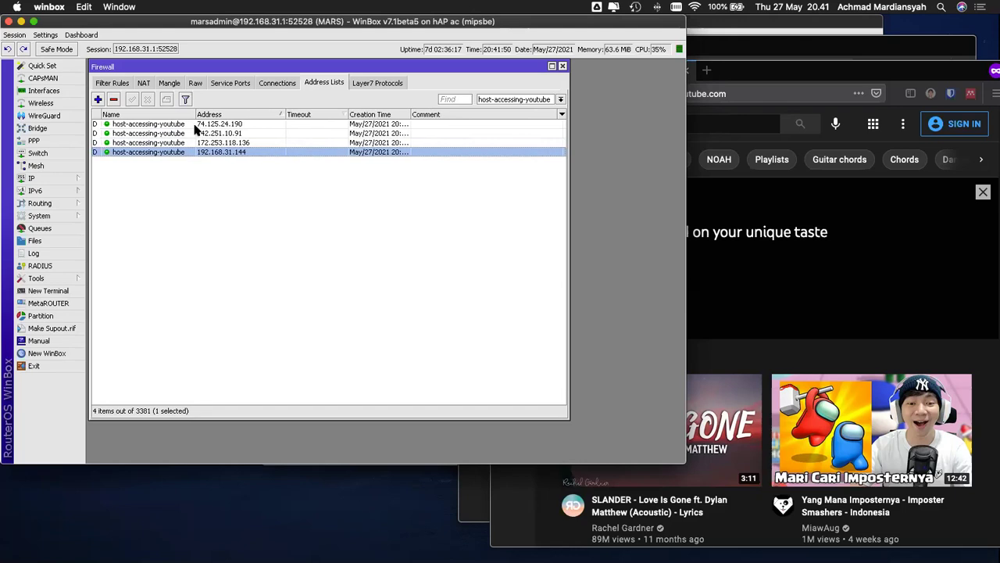
{"action": "left_click", "coordinate": [213, 133]}
{"action": "left_click", "coordinate": [212, 125]}
{"action": "left_click", "coordinate": [211, 134]}
{"action": "left_click", "coordinate": [212, 143]}
{"action": "left_click", "coordinate": [212, 152]}
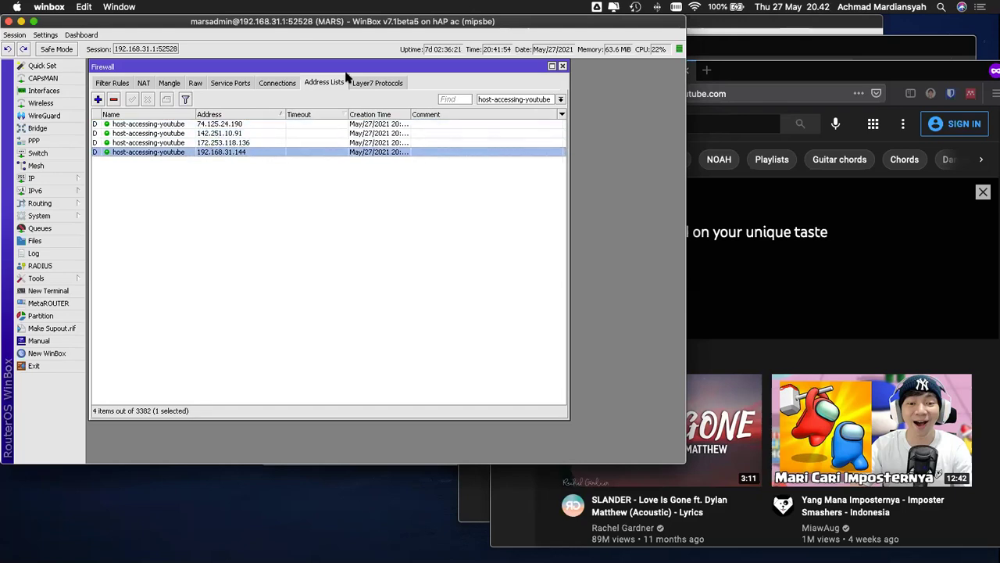
{"action": "left_click", "coordinate": [281, 84]}
{"action": "left_click", "coordinate": [324, 84]}
{"action": "left_click", "coordinate": [234, 84]}
{"action": "left_click", "coordinate": [195, 83]}
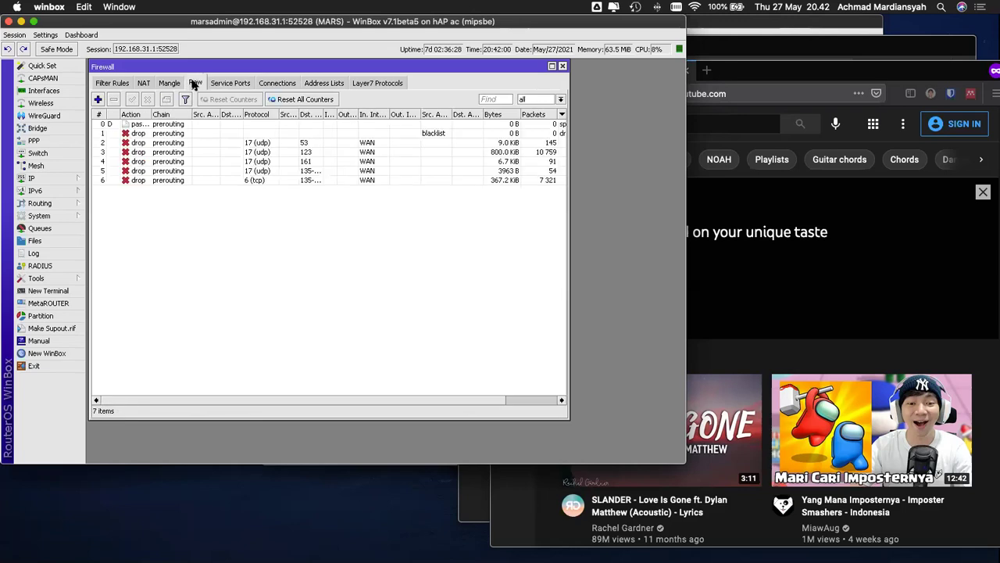
- Delete all entries of the host-accessing-youtube firewall address list
{"action": "left_click", "coordinate": [329, 84]}
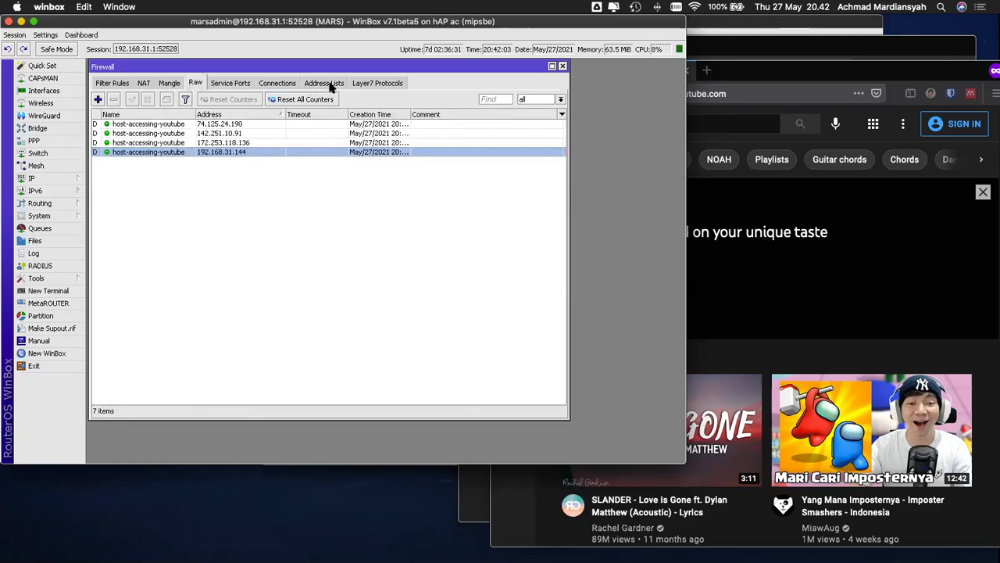
{"action": "left_click", "coordinate": [286, 127]}
{"action": "left_click", "coordinate": [252, 152], "text": "shift"}
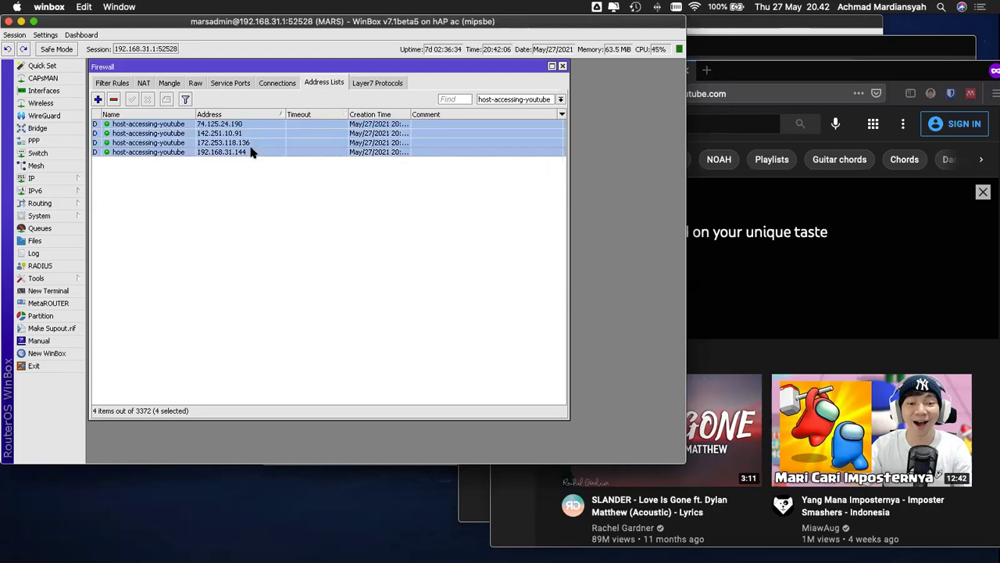
{"action": "left_click", "coordinate": [114, 100]}
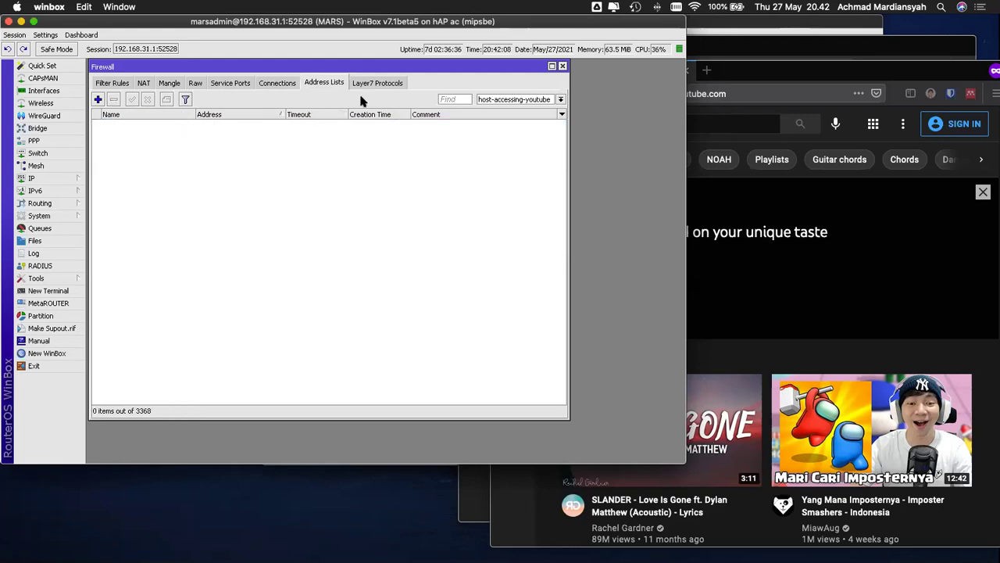
- Filter the address lists to youtube and delete all its entries, including the youtube.com domain entry
{"action": "left_click", "coordinate": [483, 101]}
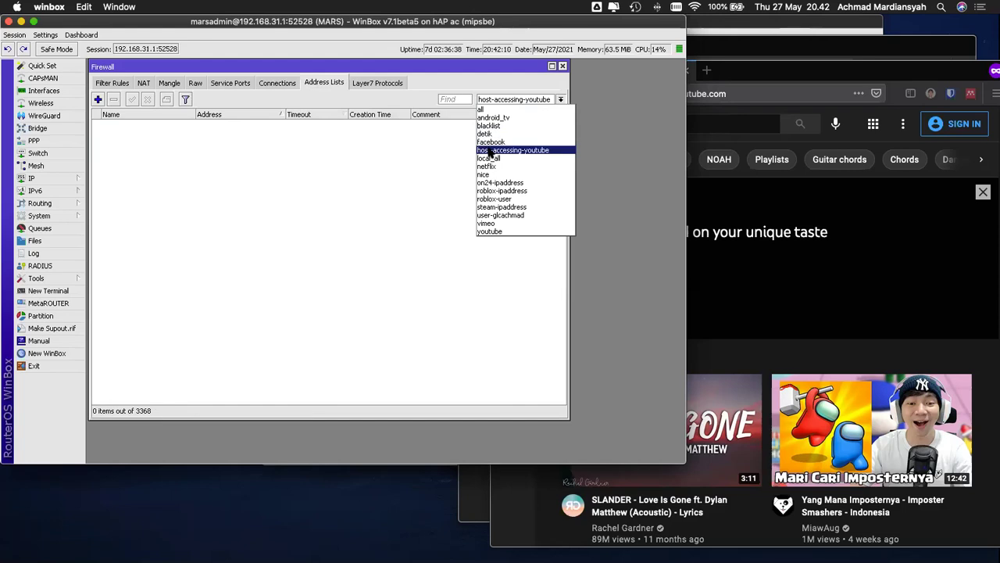
{"action": "left_click", "coordinate": [492, 231]}
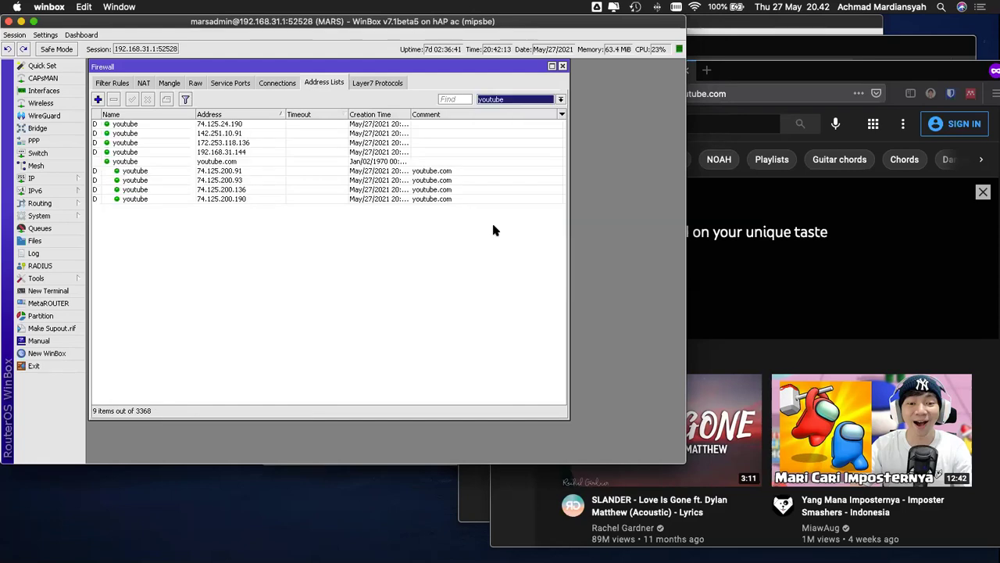
{"action": "left_click", "coordinate": [215, 125]}
{"action": "left_click", "coordinate": [180, 198], "text": "shift"}
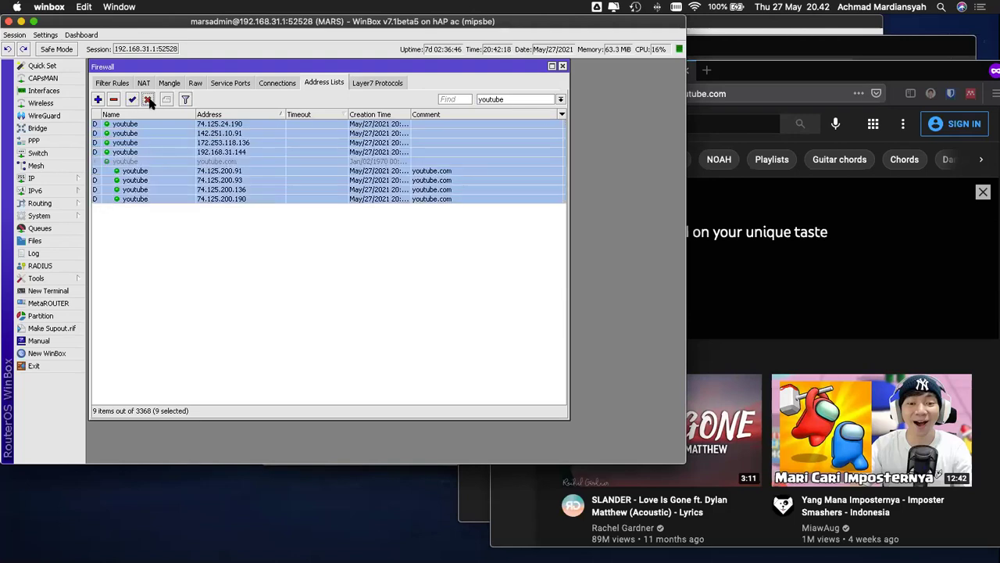
{"action": "left_click", "coordinate": [114, 100]}
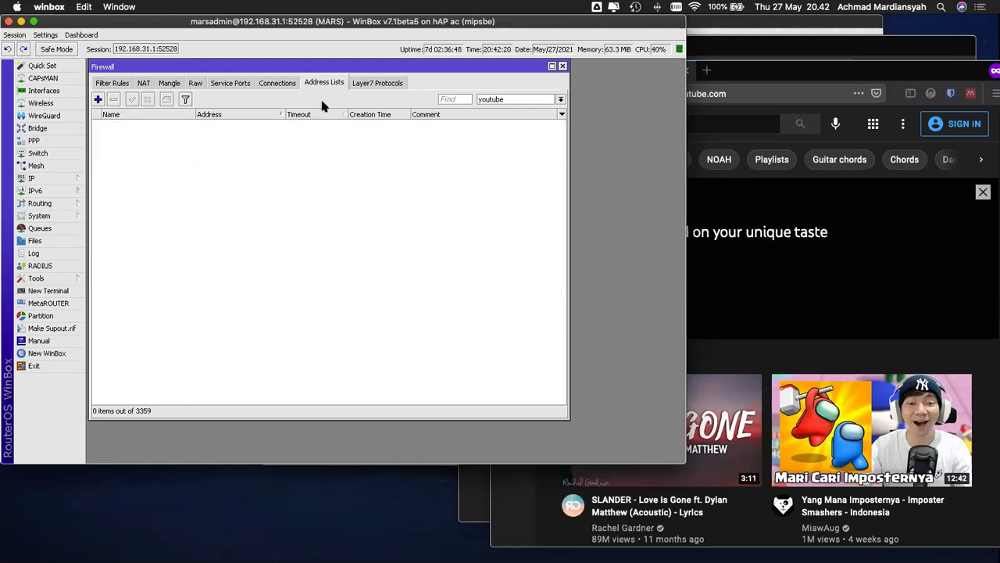
- Check the youtube and host-accessing-youtube address lists for newly added entries
{"action": "left_click", "coordinate": [517, 98]}
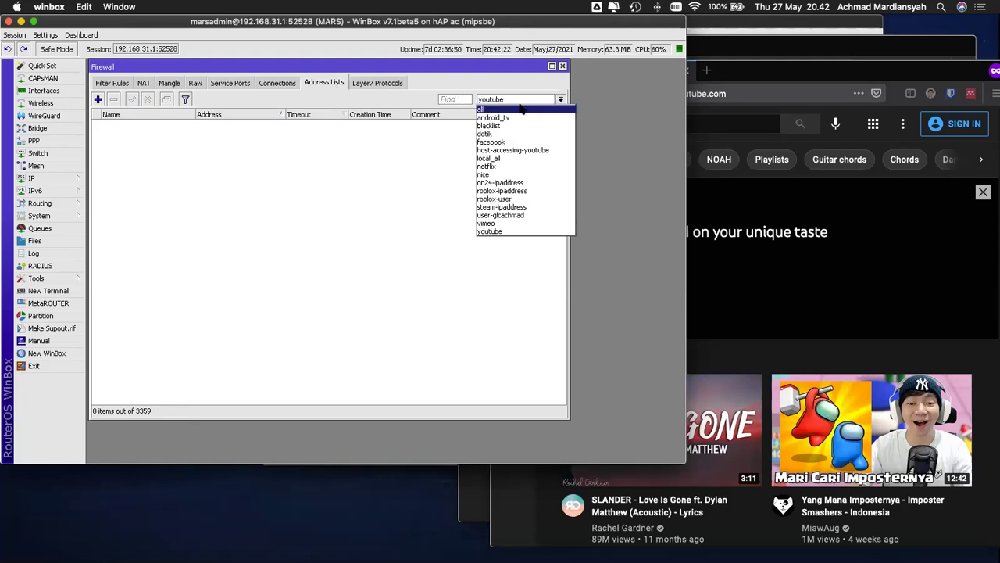
{"action": "left_click", "coordinate": [528, 231]}
{"action": "left_click", "coordinate": [509, 98]}
{"action": "left_click", "coordinate": [506, 150]}
{"action": "left_click", "coordinate": [511, 100]}
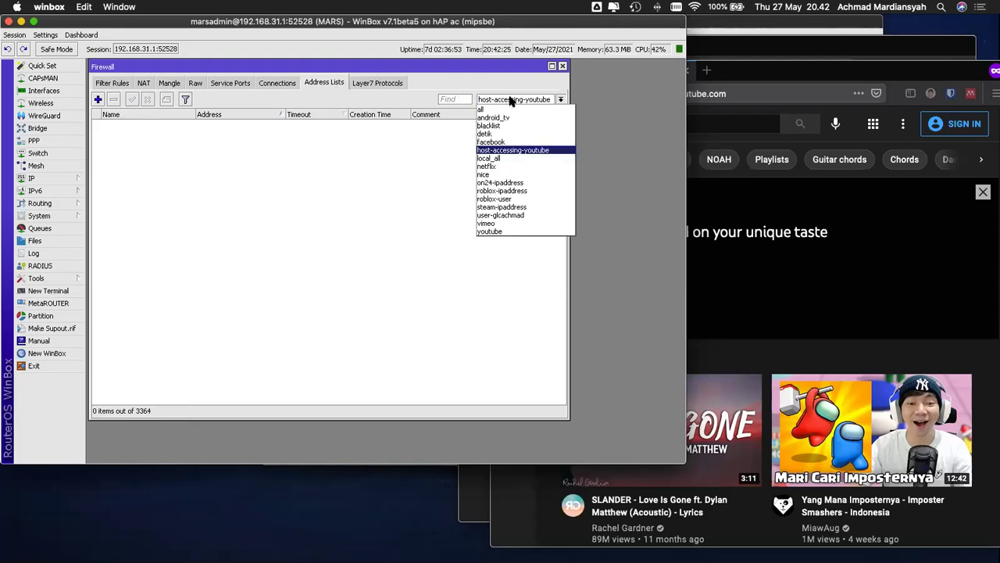
{"action": "left_click", "coordinate": [508, 230]}
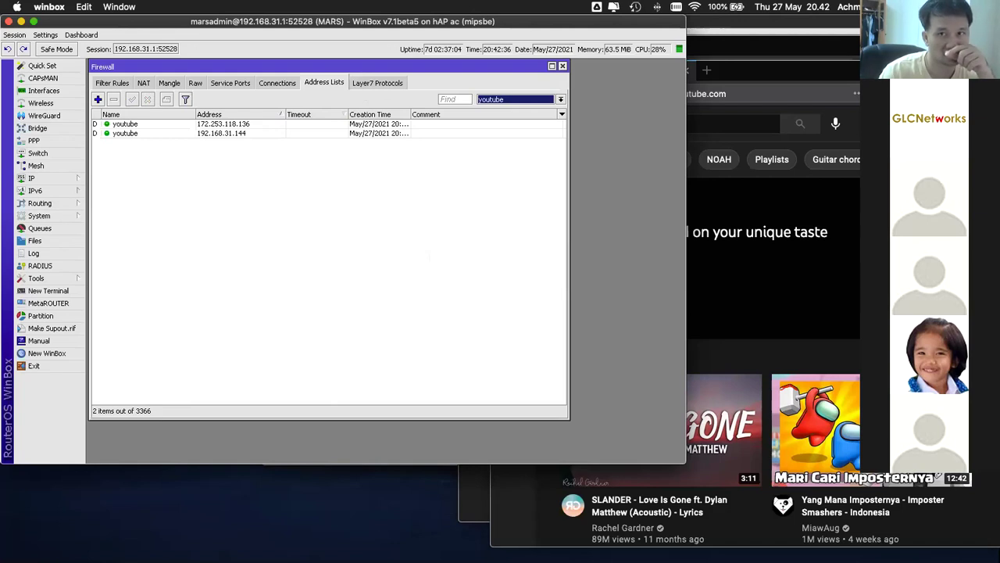
- Close the private Firefox window showing YouTube and return to WinBox
{"action": "key", "text": "super+Tab"}
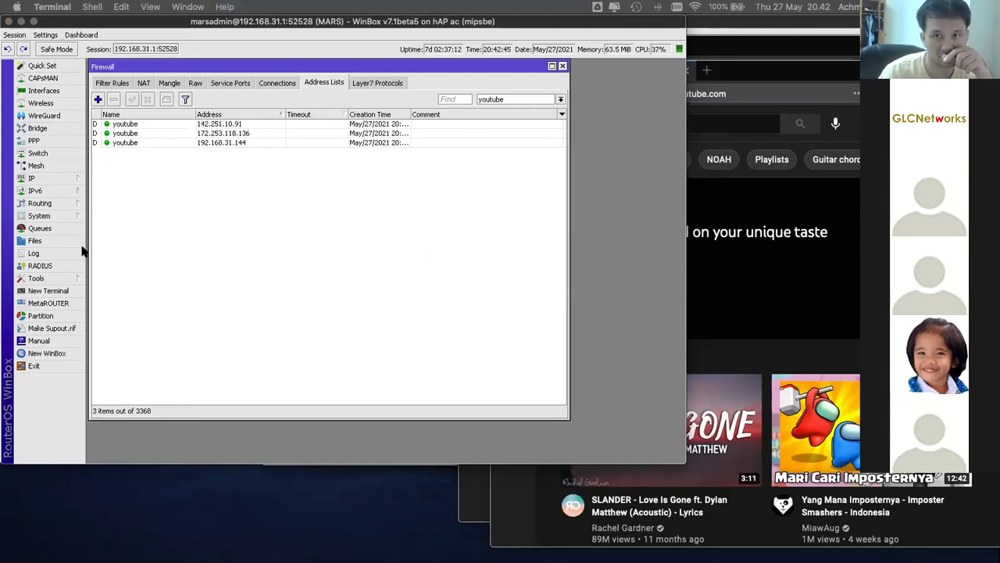
{"action": "left_click", "coordinate": [765, 81]}
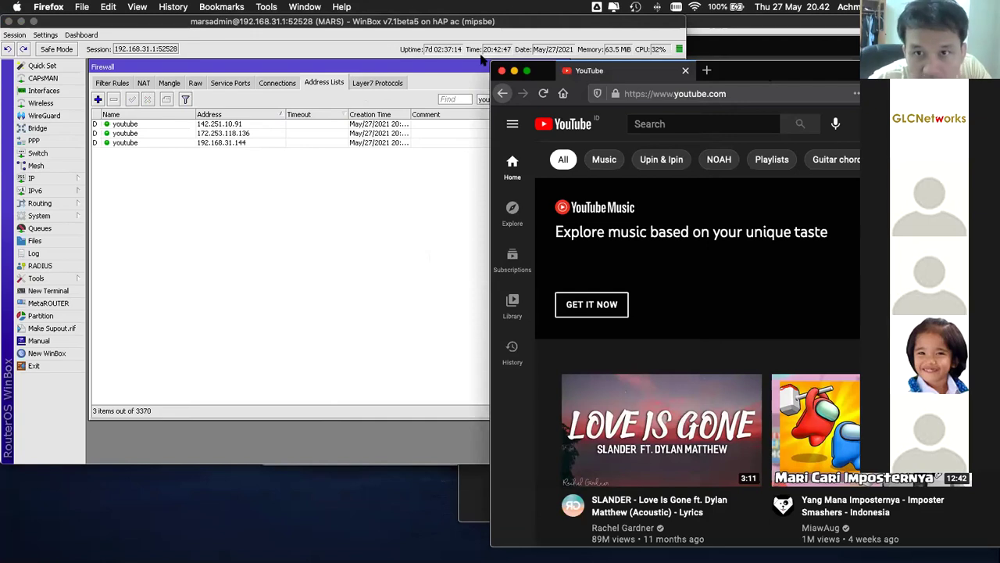
{"action": "left_click_drag", "start_coordinate": [503, 73], "coordinate": [471, 48]}
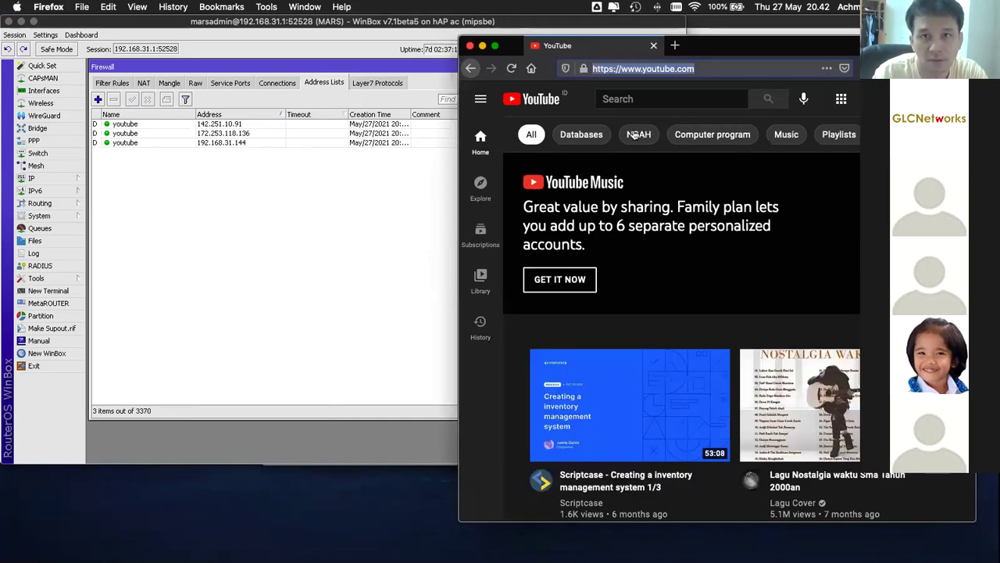
{"action": "left_click", "coordinate": [355, 185]}
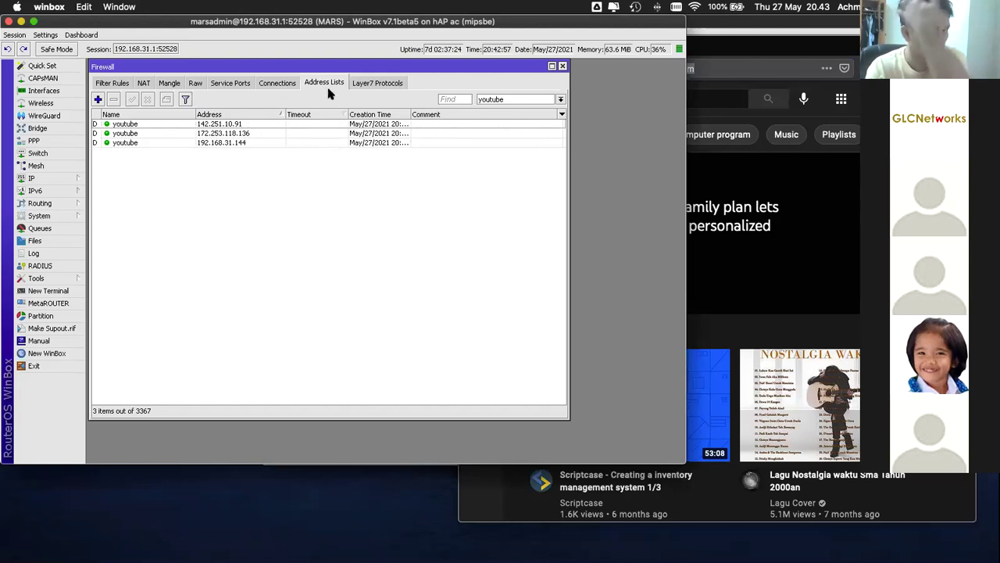
- Open the mangle rule that adds destinations to the youtube list and examine its protocol and port matching settings
{"action": "left_click", "coordinate": [172, 84]}
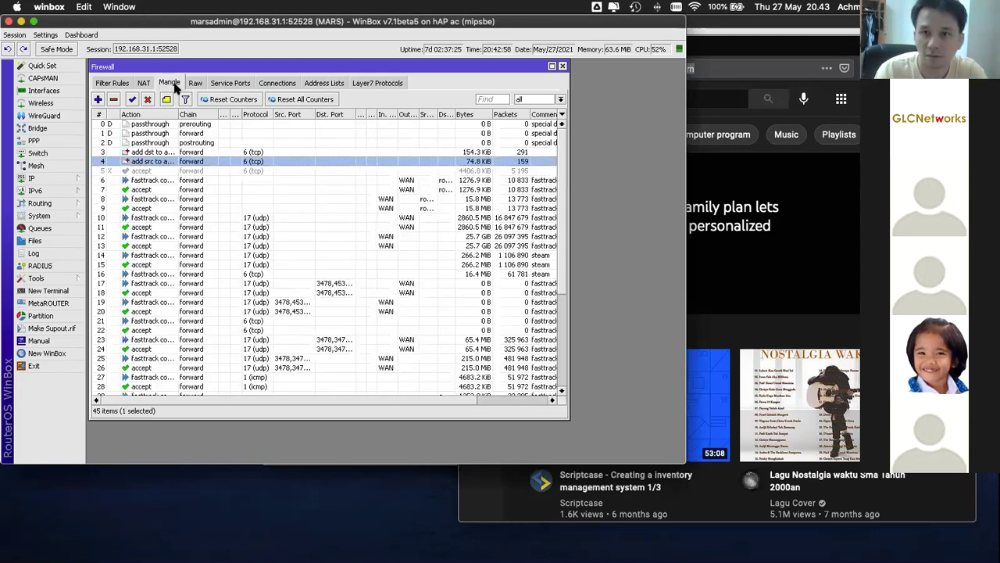
{"action": "double_click", "coordinate": [162, 153]}
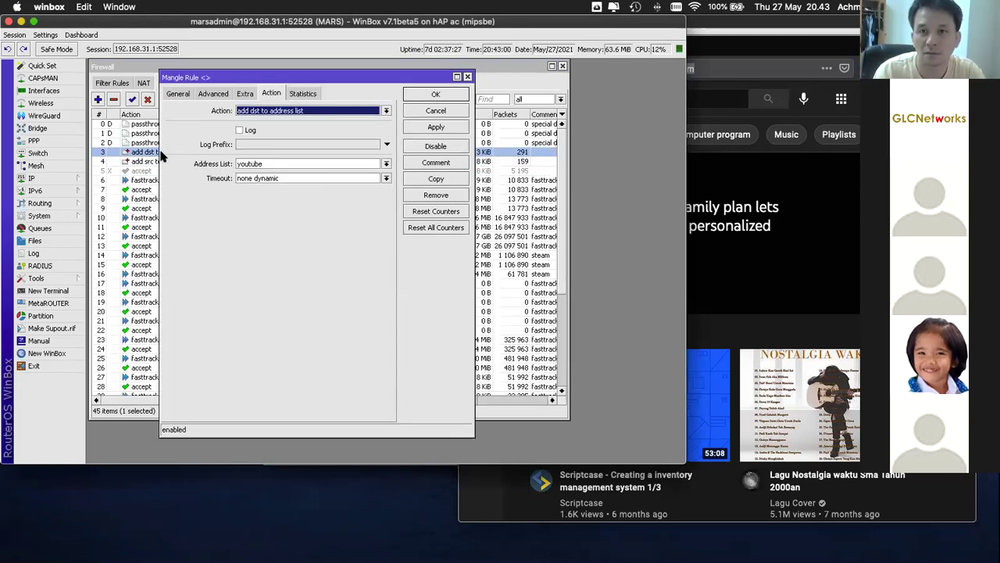
{"action": "left_click", "coordinate": [178, 93]}
{"action": "left_click", "coordinate": [282, 160]}
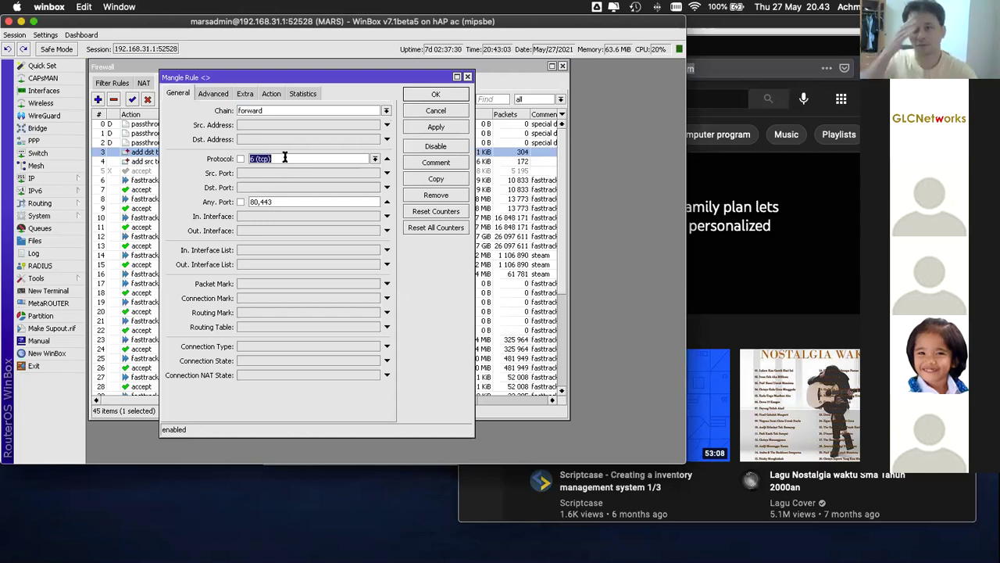
{"action": "left_click", "coordinate": [283, 197]}
{"action": "left_click", "coordinate": [284, 197]}
{"action": "double_click", "coordinate": [283, 198]}
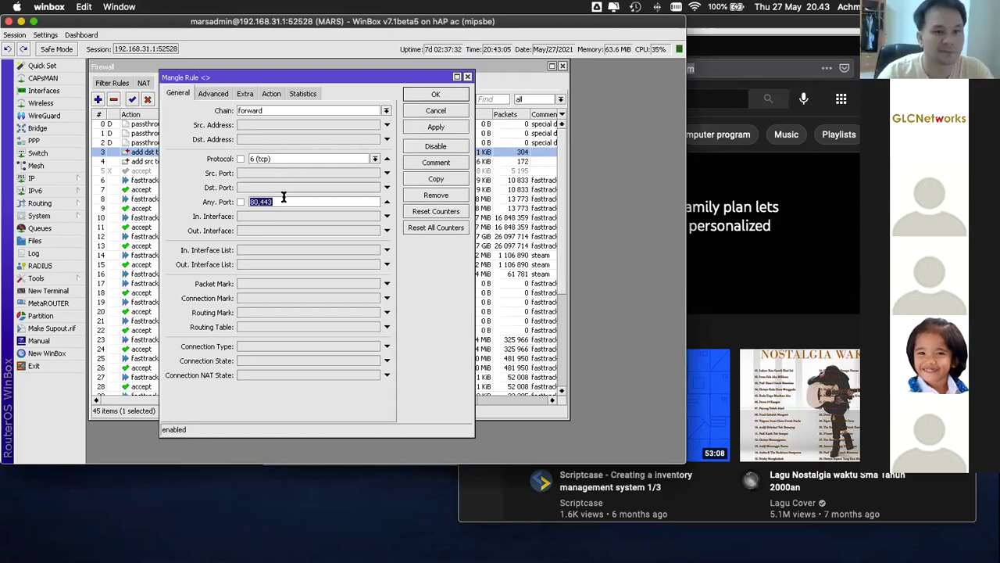
{"action": "left_click", "coordinate": [258, 202]}
{"action": "left_click", "coordinate": [272, 158]}
{"action": "left_click", "coordinate": [263, 202]}
{"action": "double_click", "coordinate": [264, 202]}
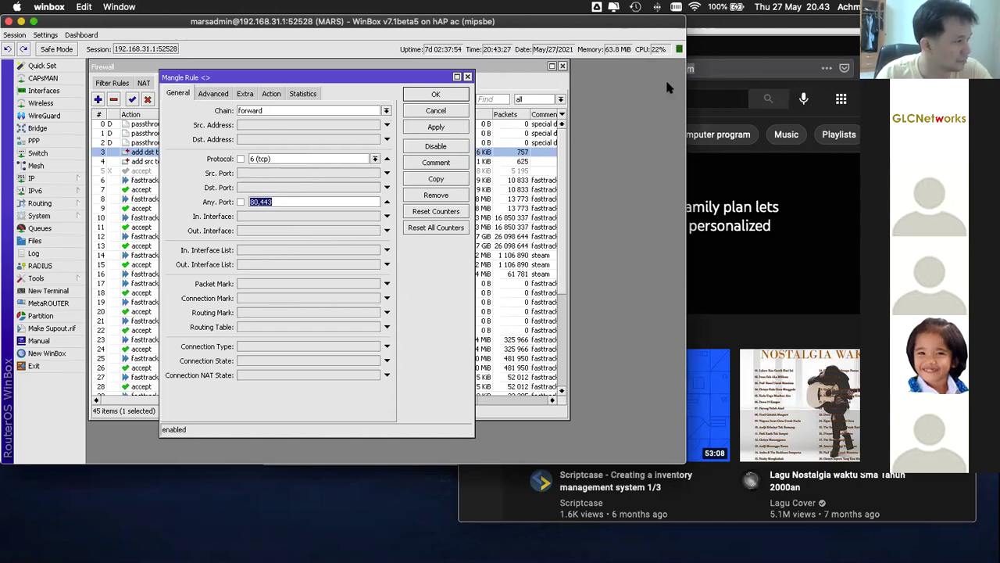
{"action": "left_click", "coordinate": [253, 203]}
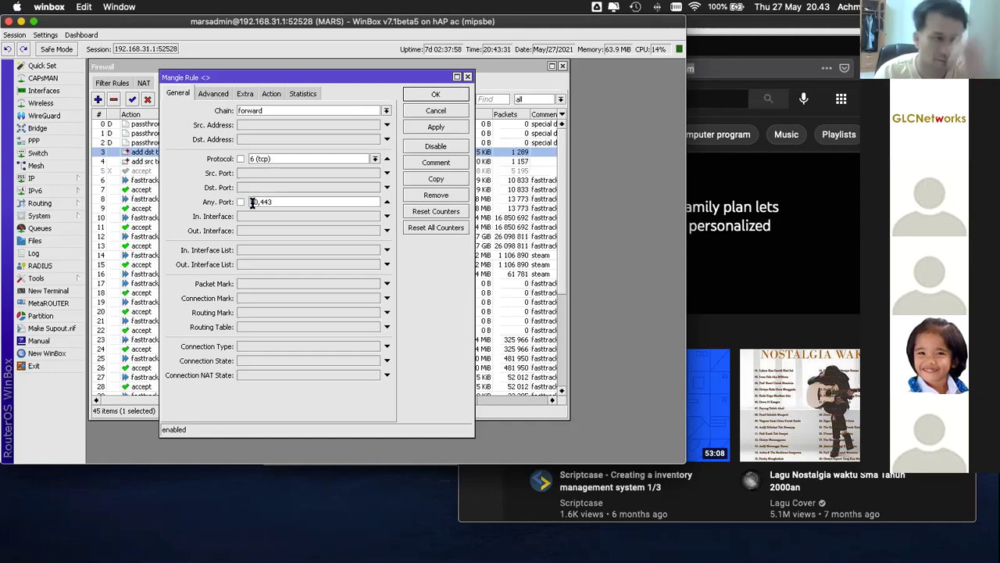
{"action": "double_click", "coordinate": [252, 203]}
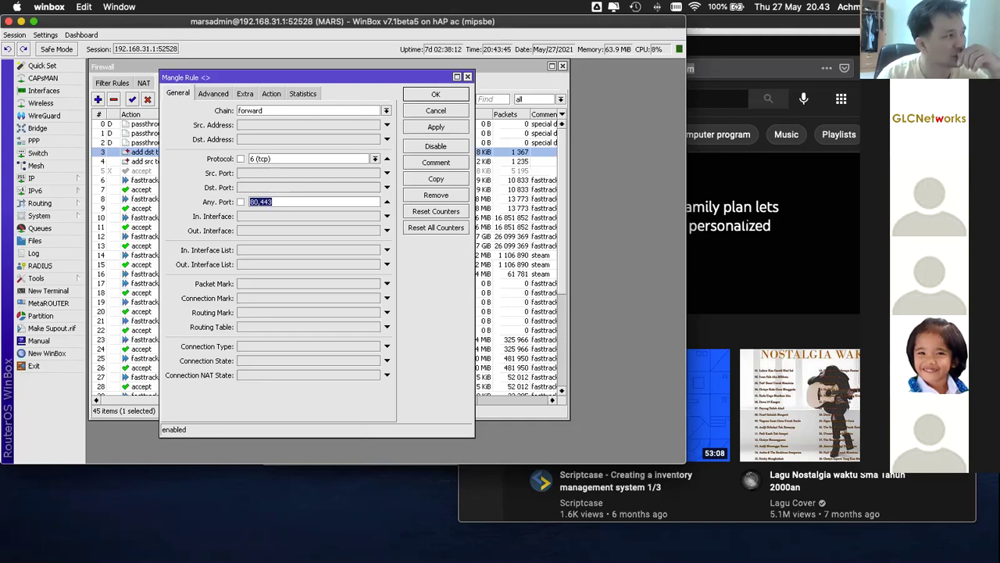
- Clear the remaining Firefox YouTube window off the screen
{"action": "double_click", "coordinate": [727, 48]}
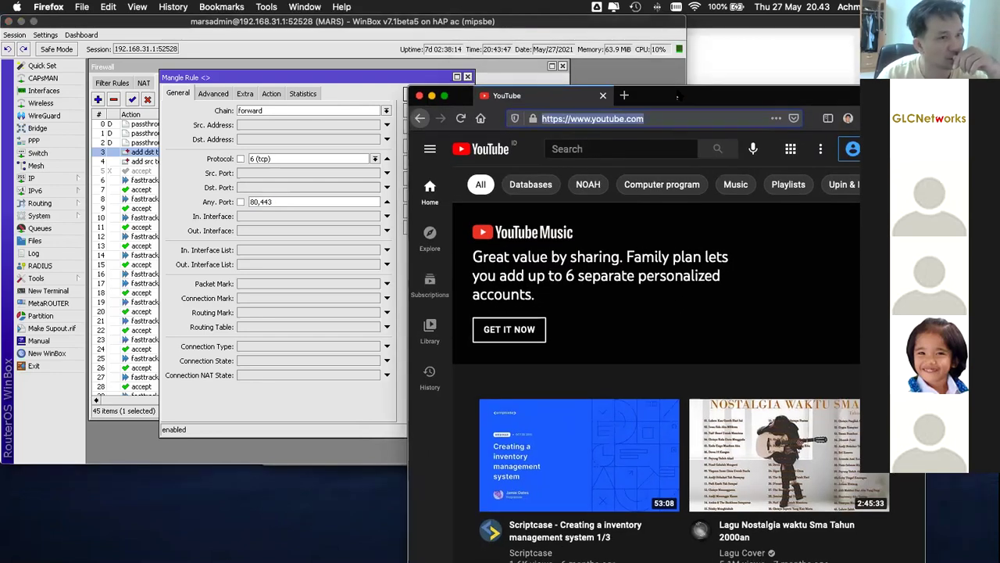
{"action": "key", "text": "super+h"}
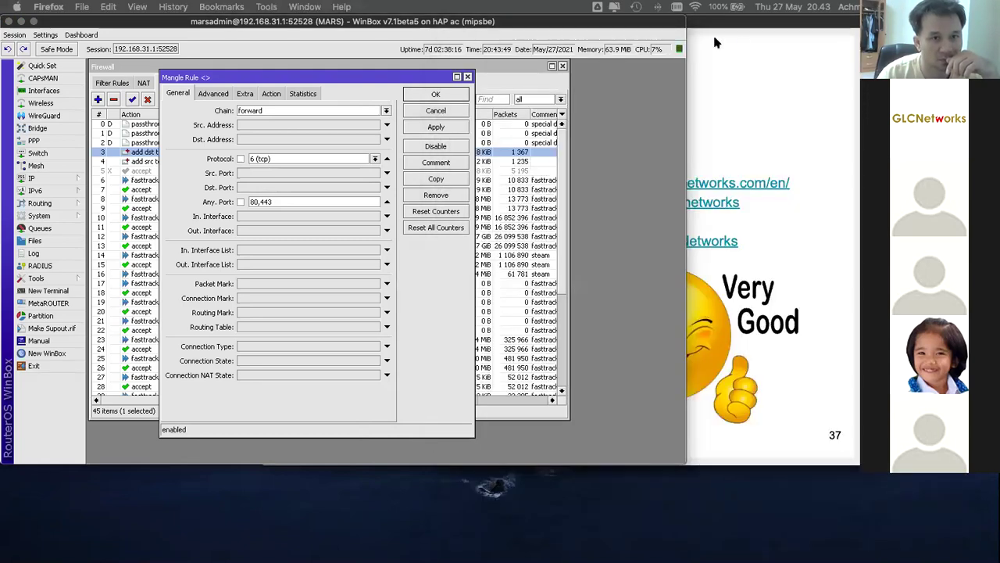